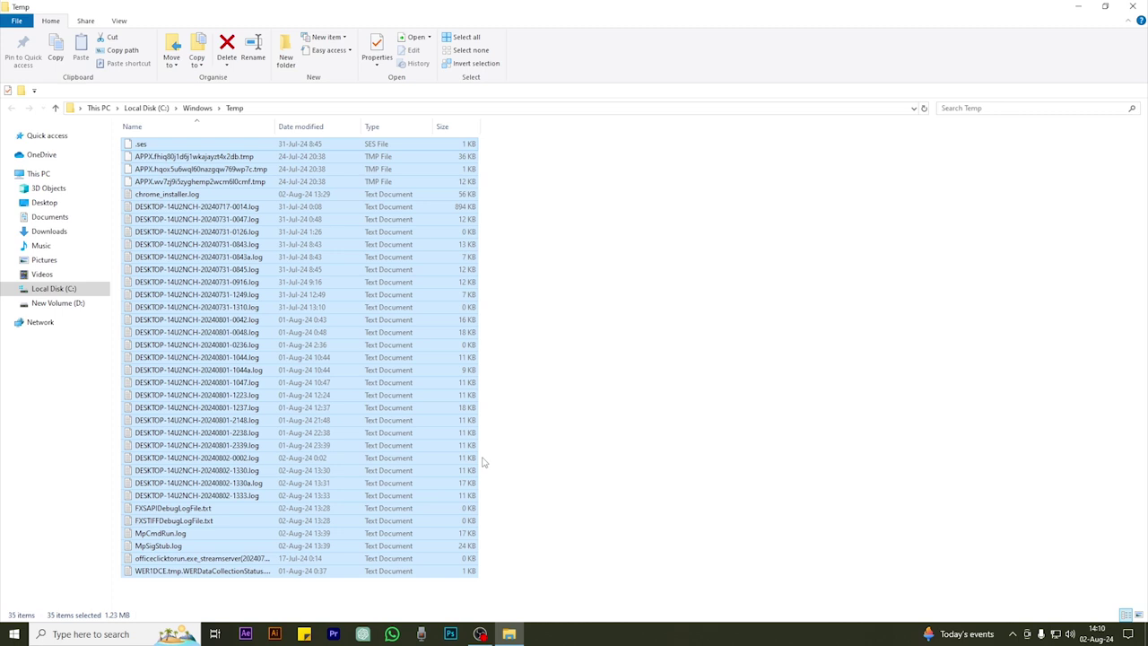
Delete all the selected files in the Windows Temp folder, skipping every file that is in use.
key(Delete)
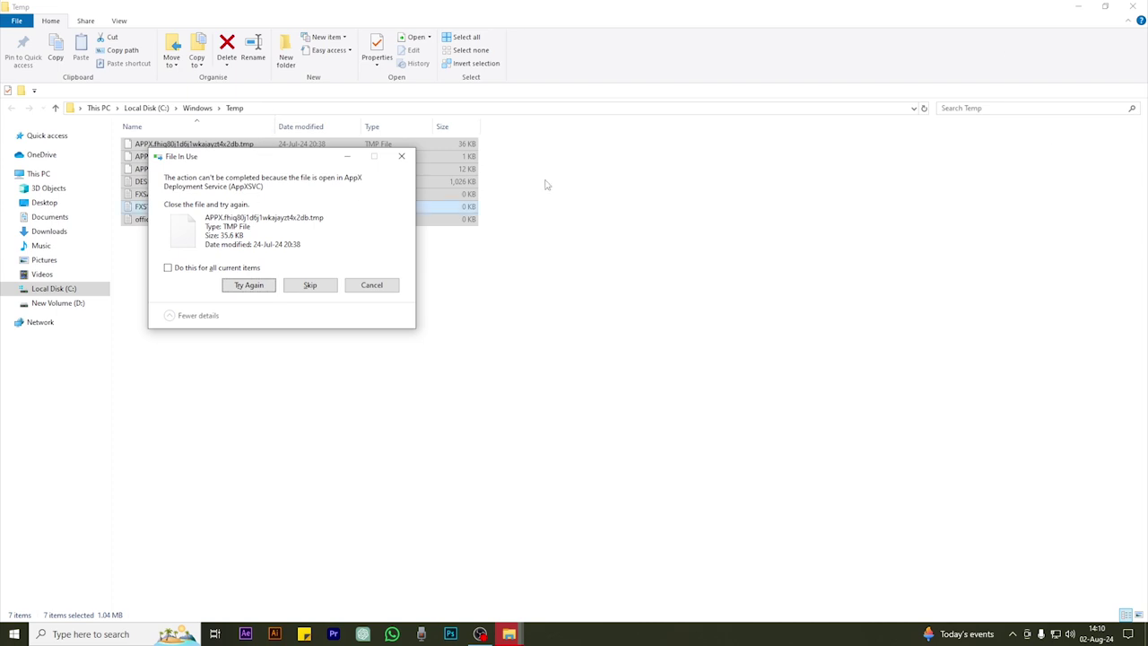
click(168, 269)
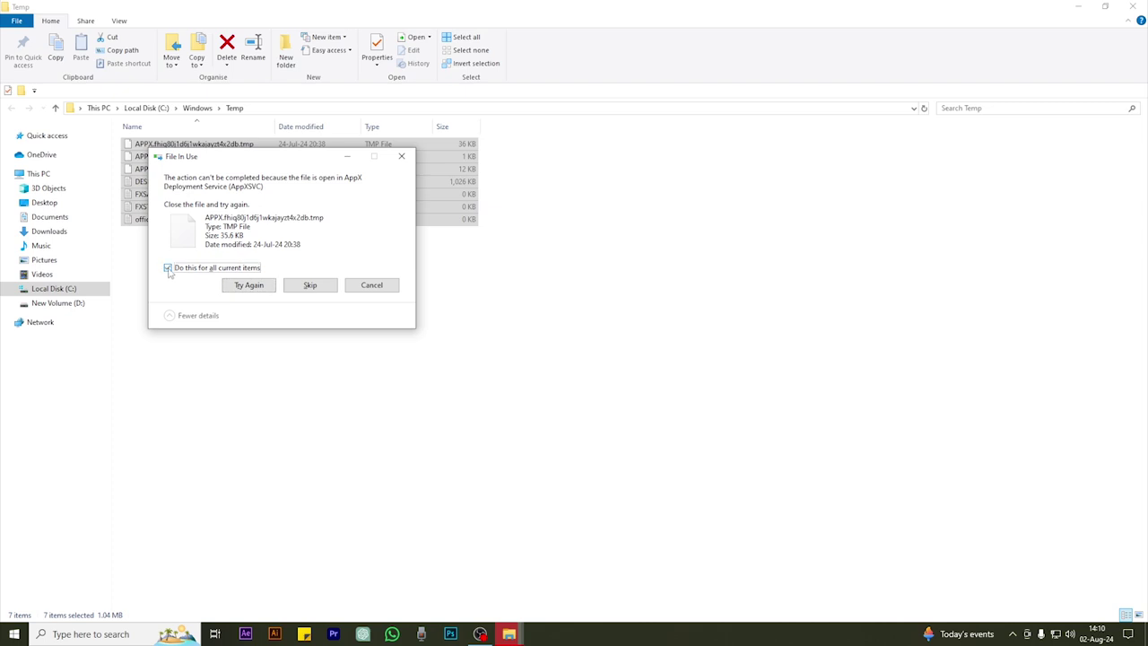
click(304, 287)
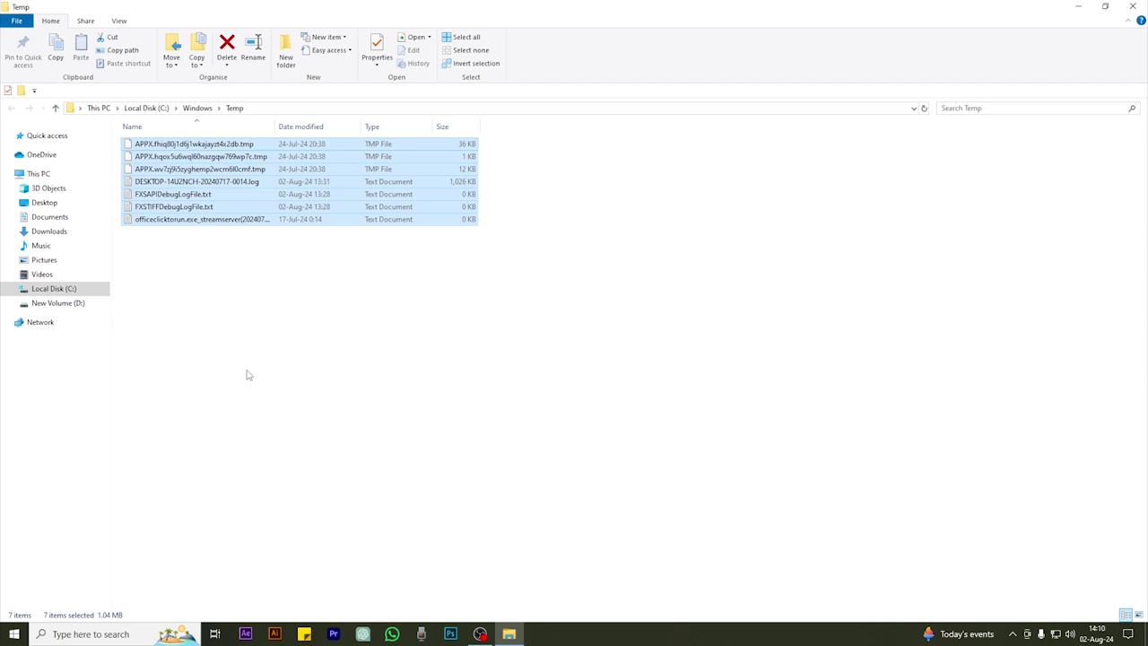
Open the user's local temporary files folder by running %Temp%.
key(super+r)
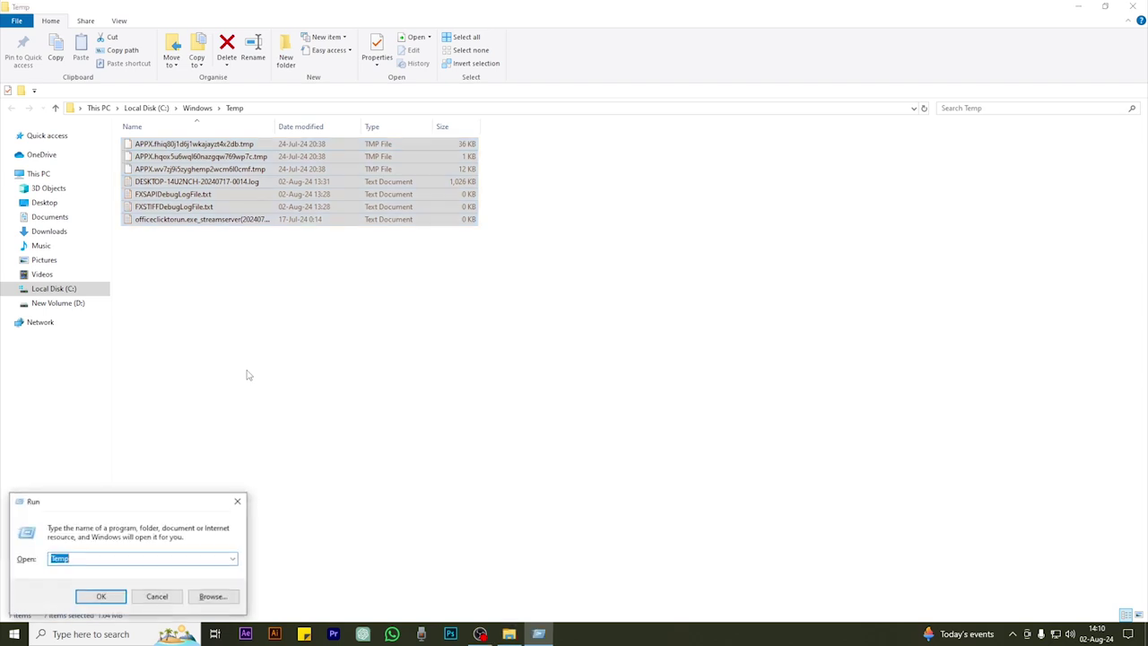
click(232, 559)
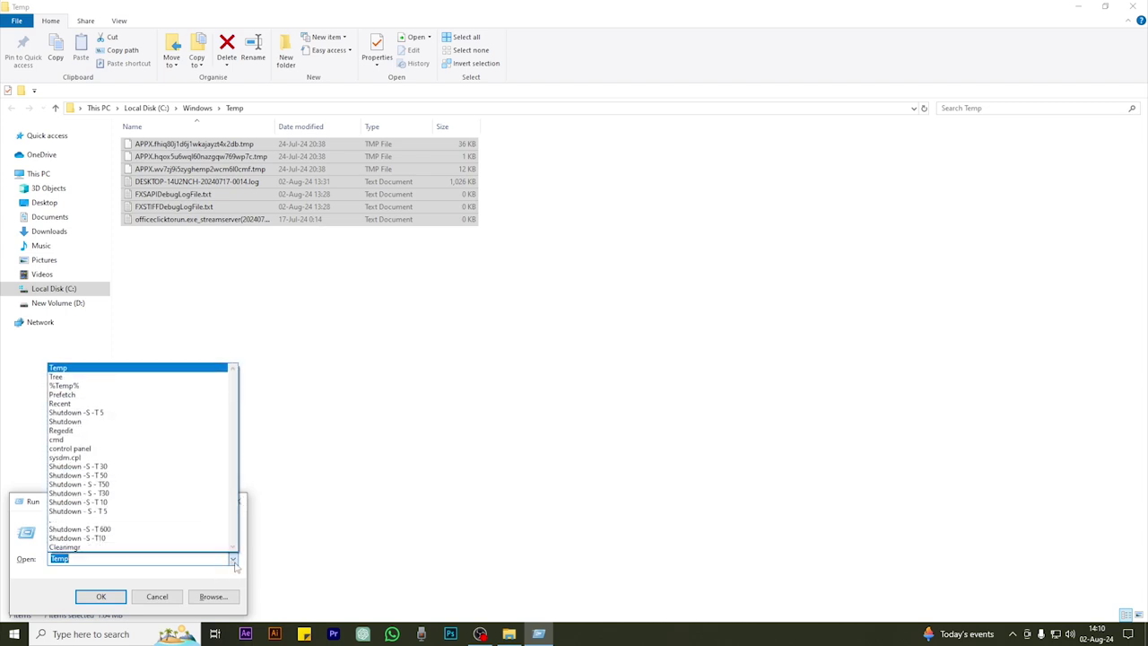
click(79, 386)
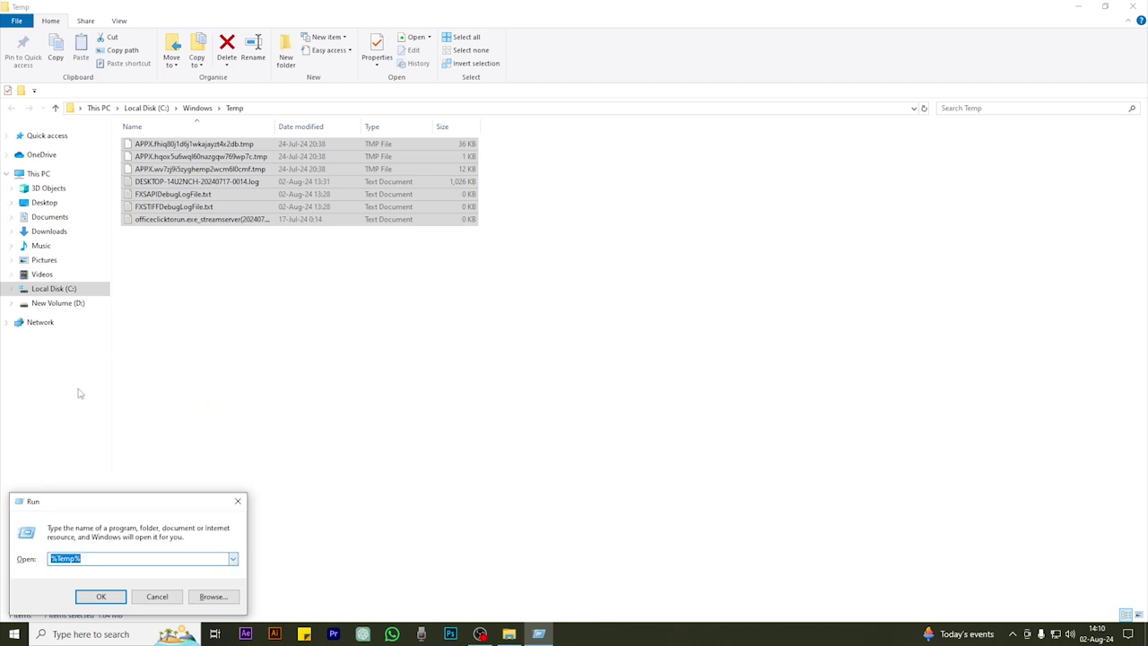
click(105, 601)
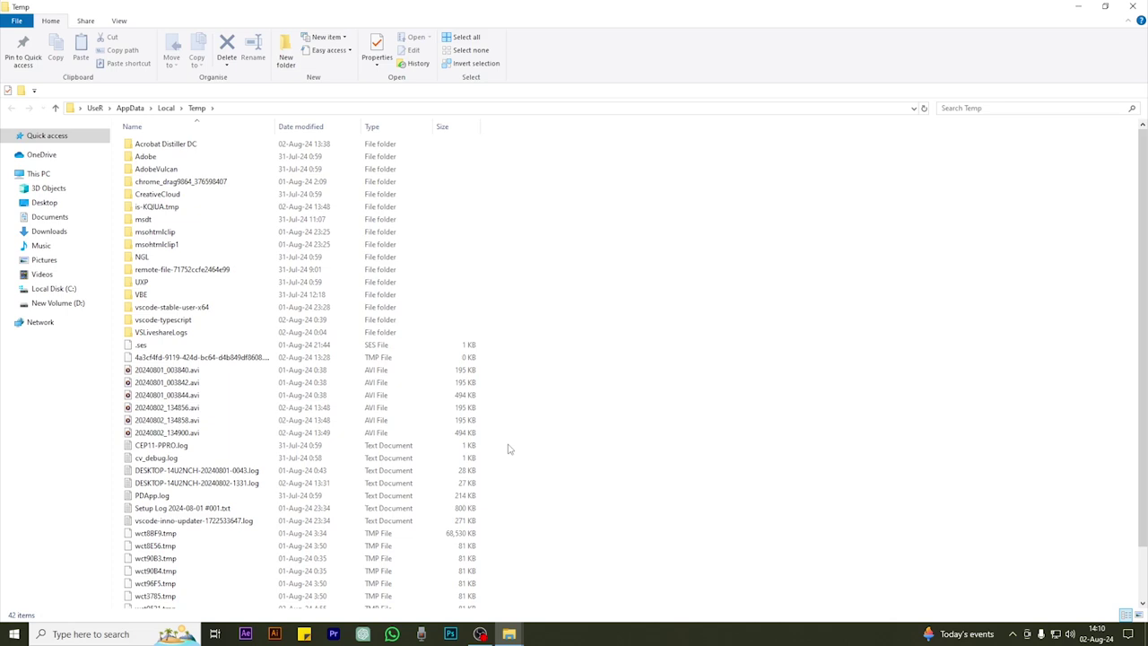
Delete every file and folder in the user's local Temp folder, skipping all items that are in use.
key(ctrl+a)
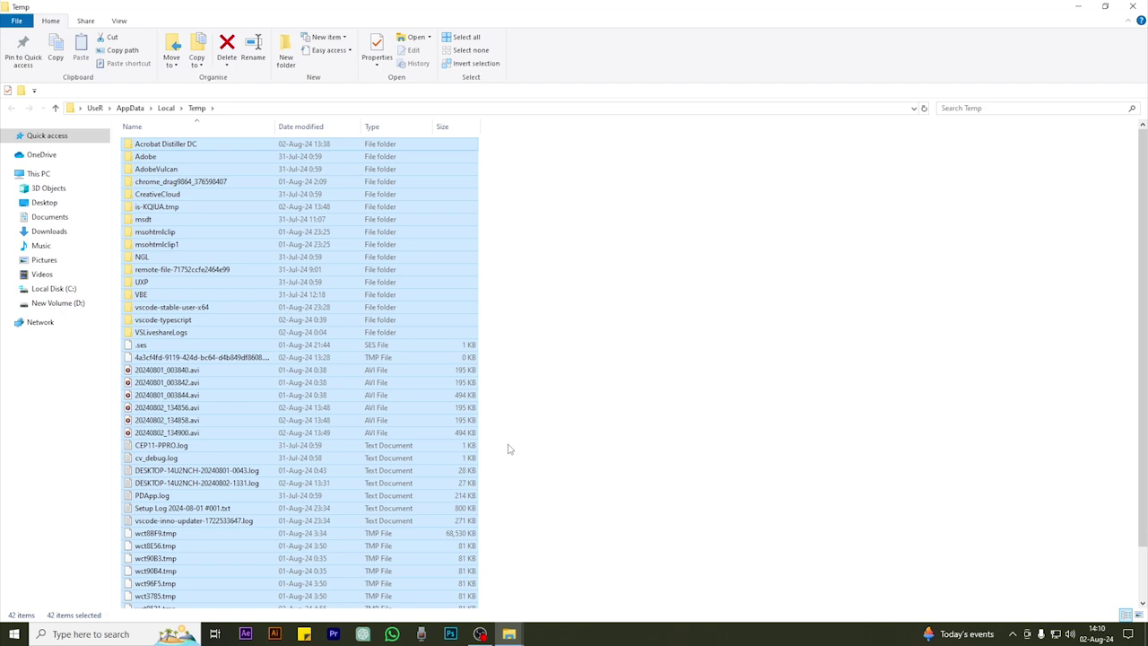
key(Delete)
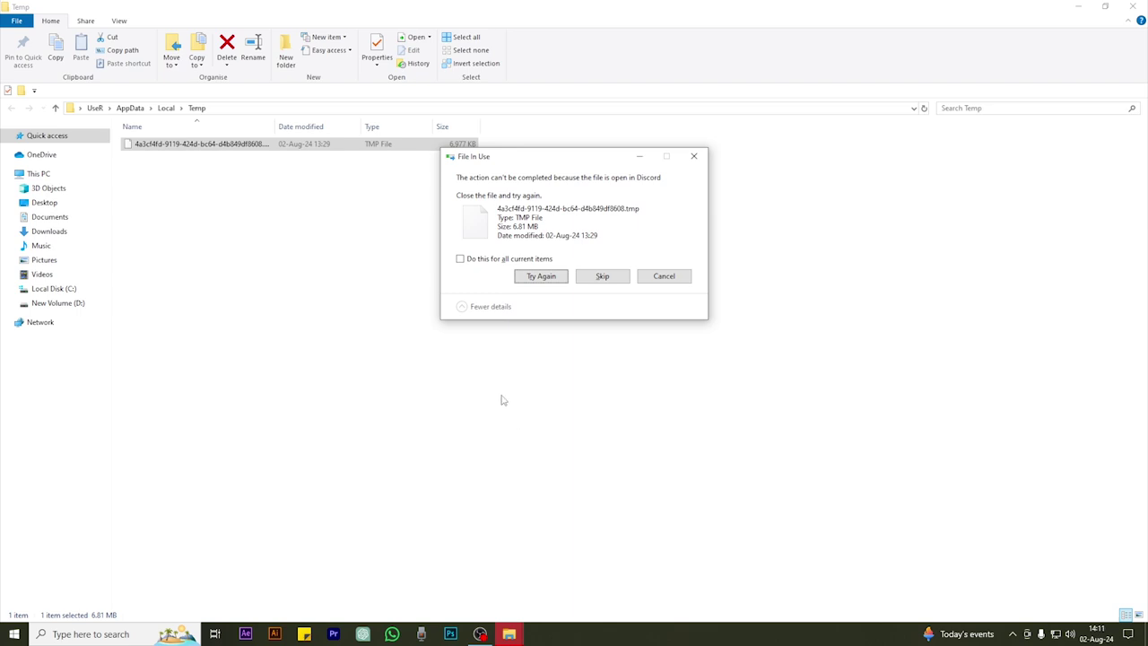
click(460, 259)
click(606, 284)
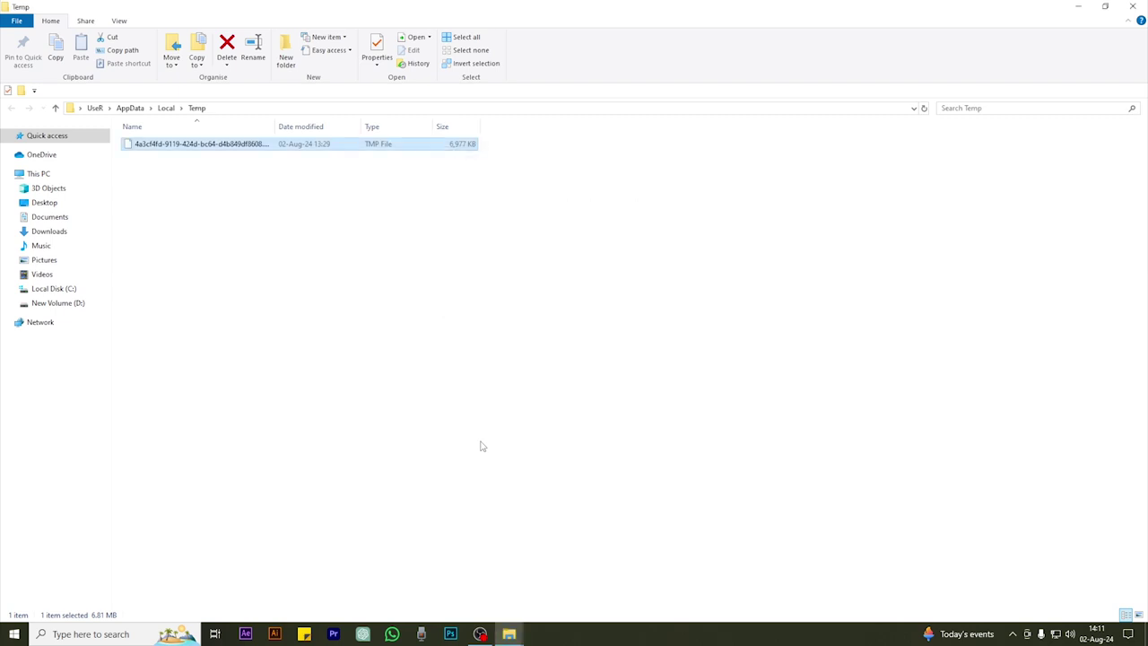
Open the Windows Prefetch folder by running Prefetch.
key(super+r)
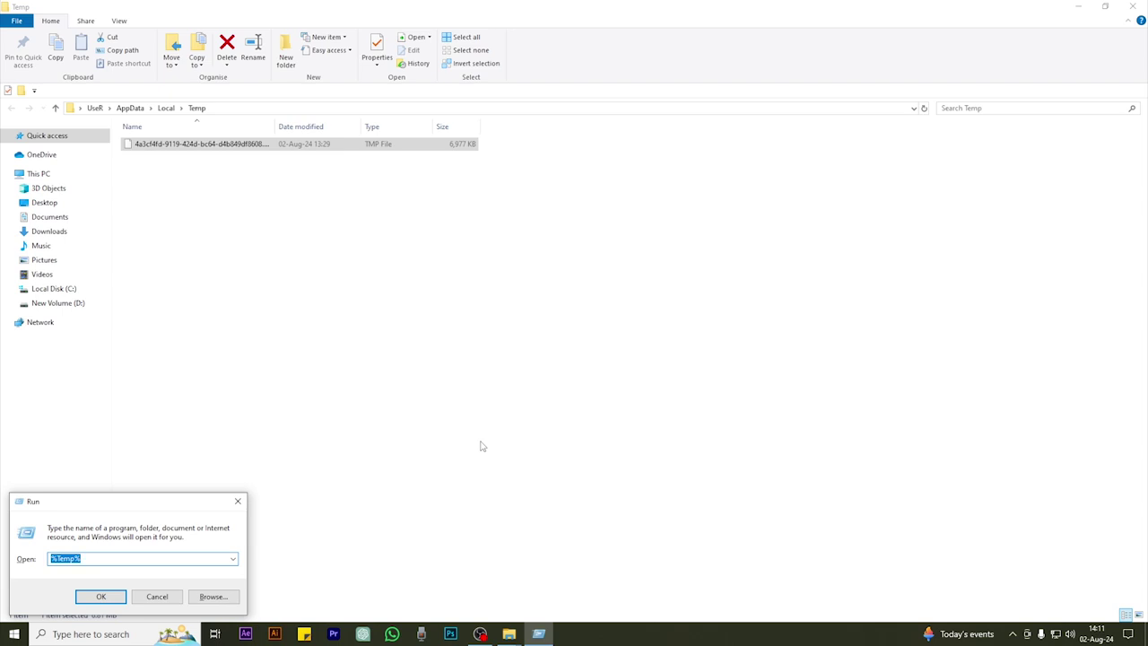
click(232, 559)
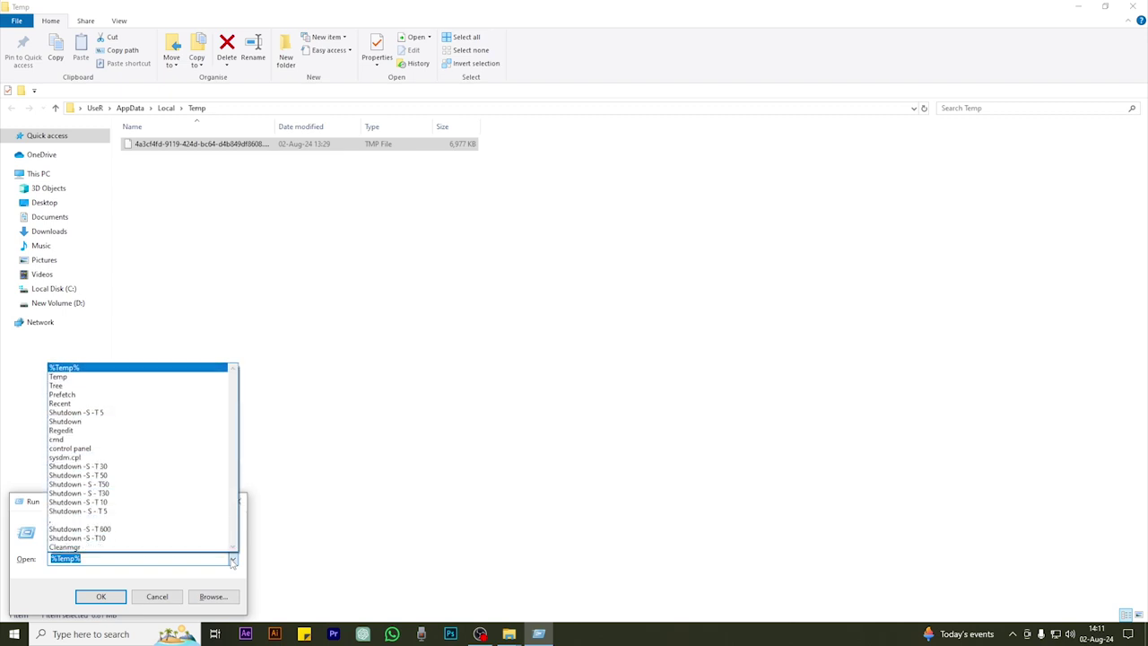
click(69, 397)
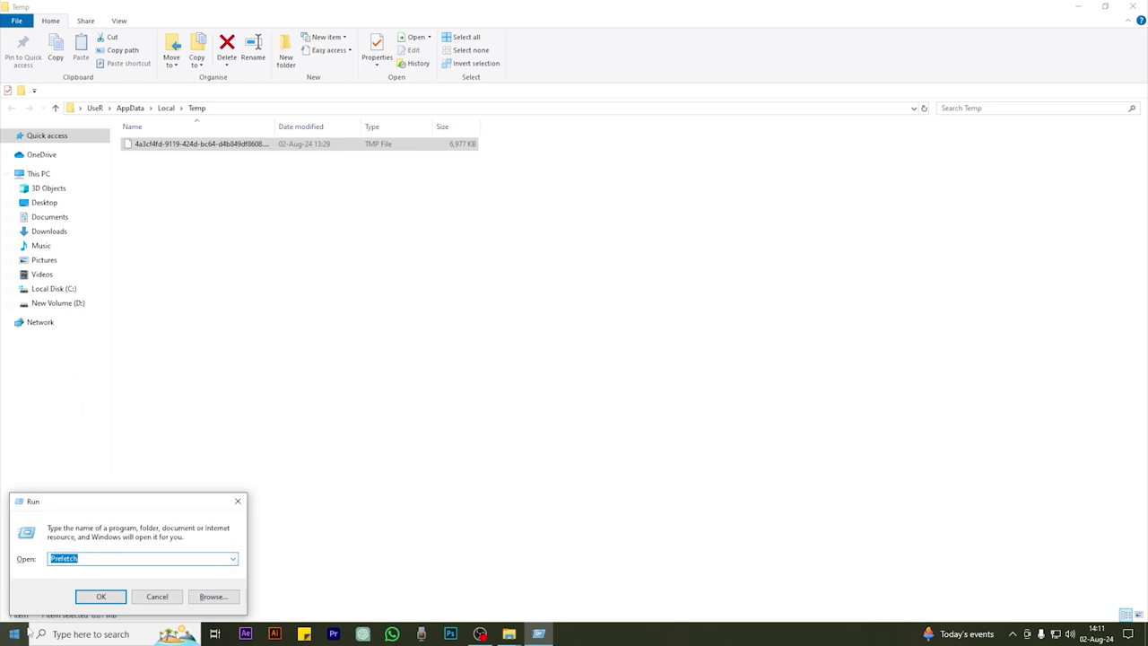
click(87, 596)
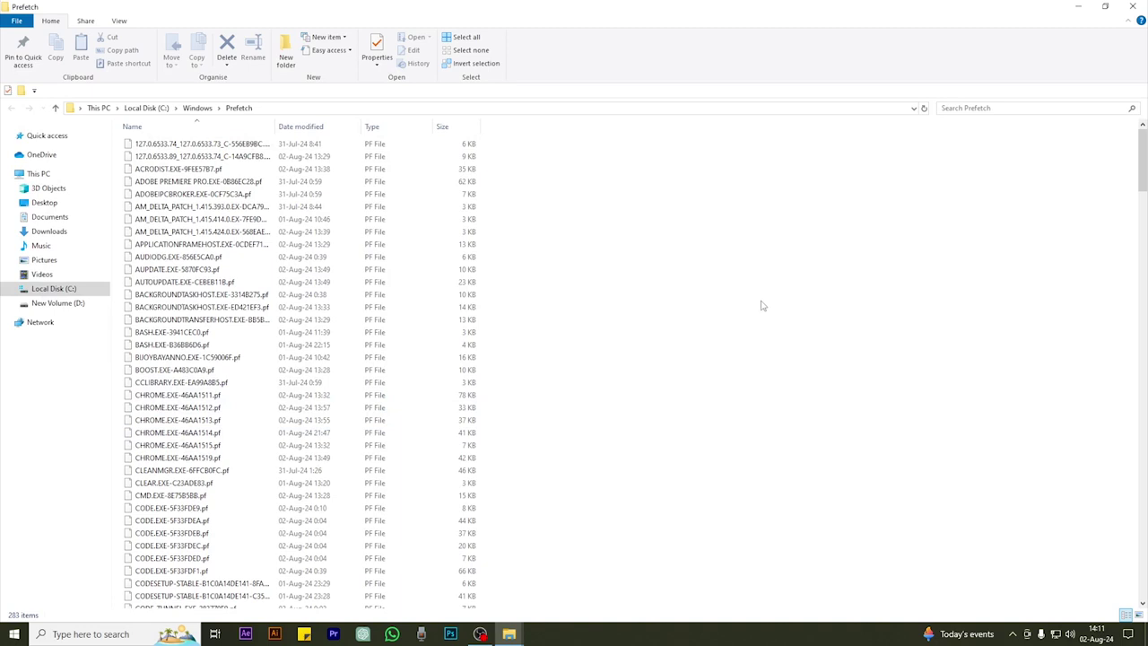
Delete all files in the Prefetch folder, skipping any that are in use.
key(ctrl+a)
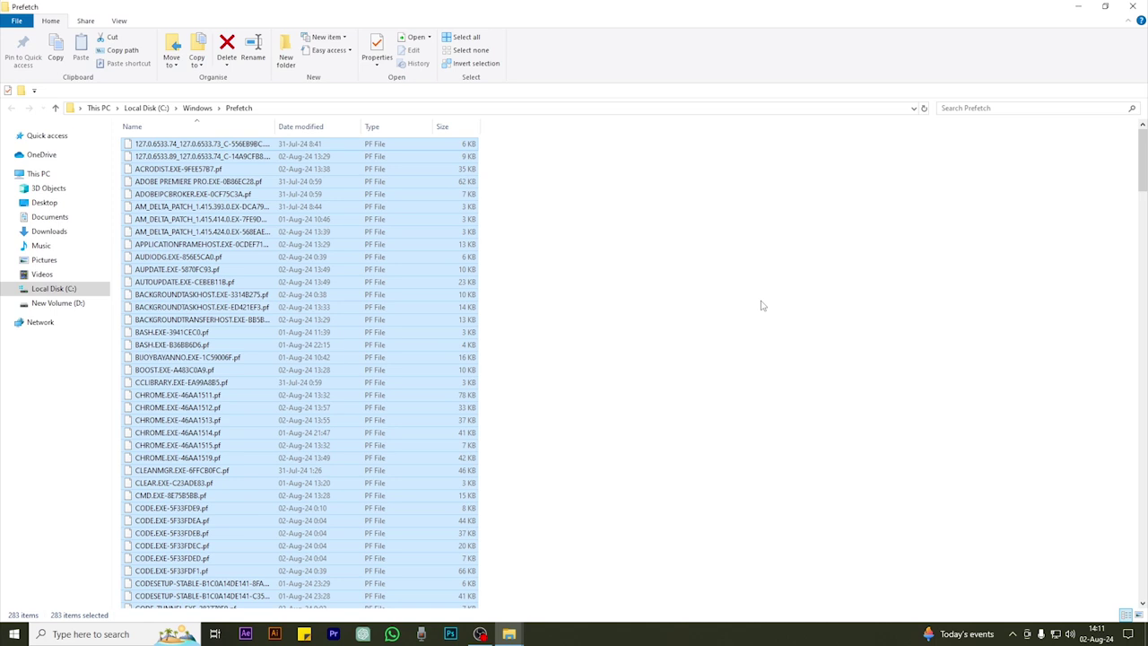
key(Delete)
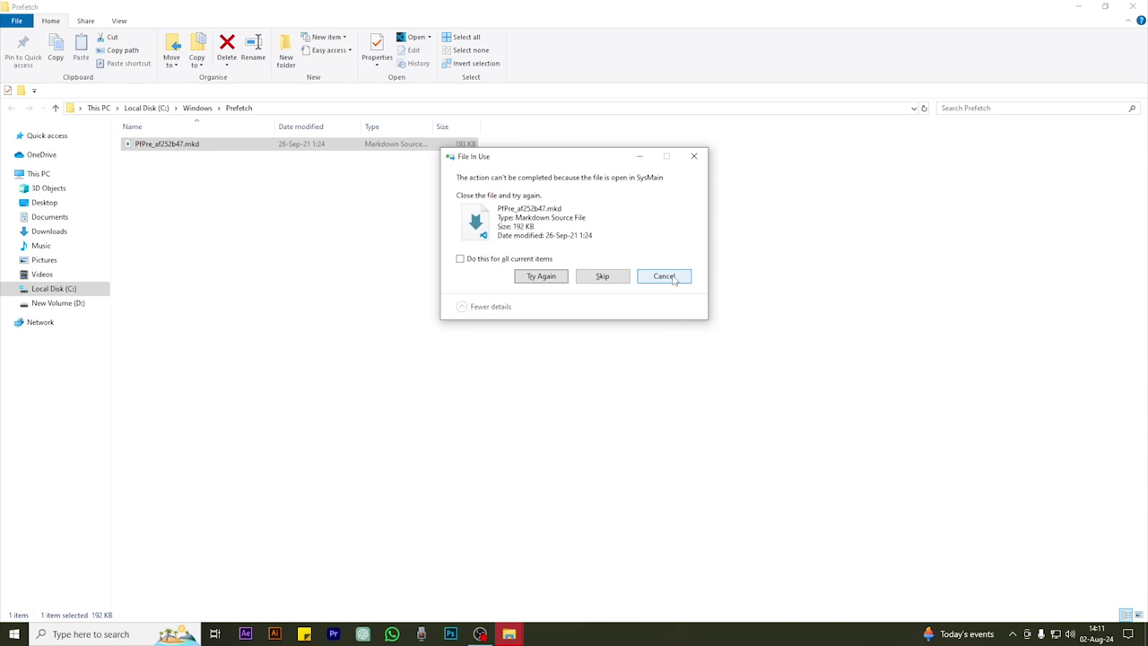
click(460, 259)
click(599, 275)
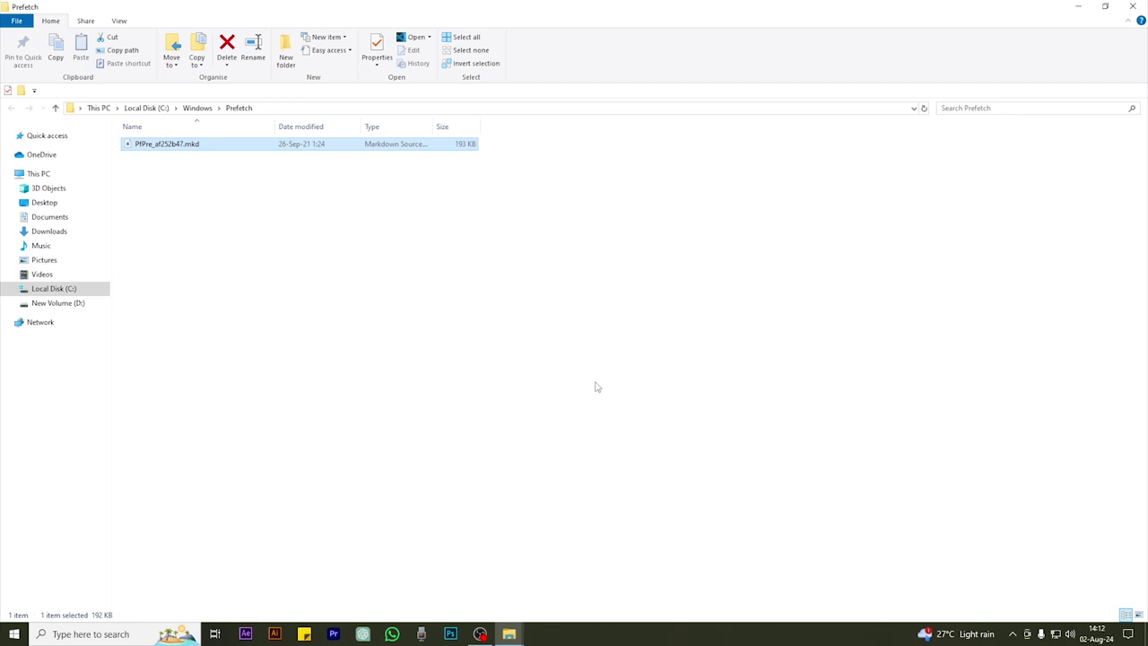
Minimize the Prefetch window and both Temp folder windows to reveal the desktop.
click(1081, 7)
click(1076, 7)
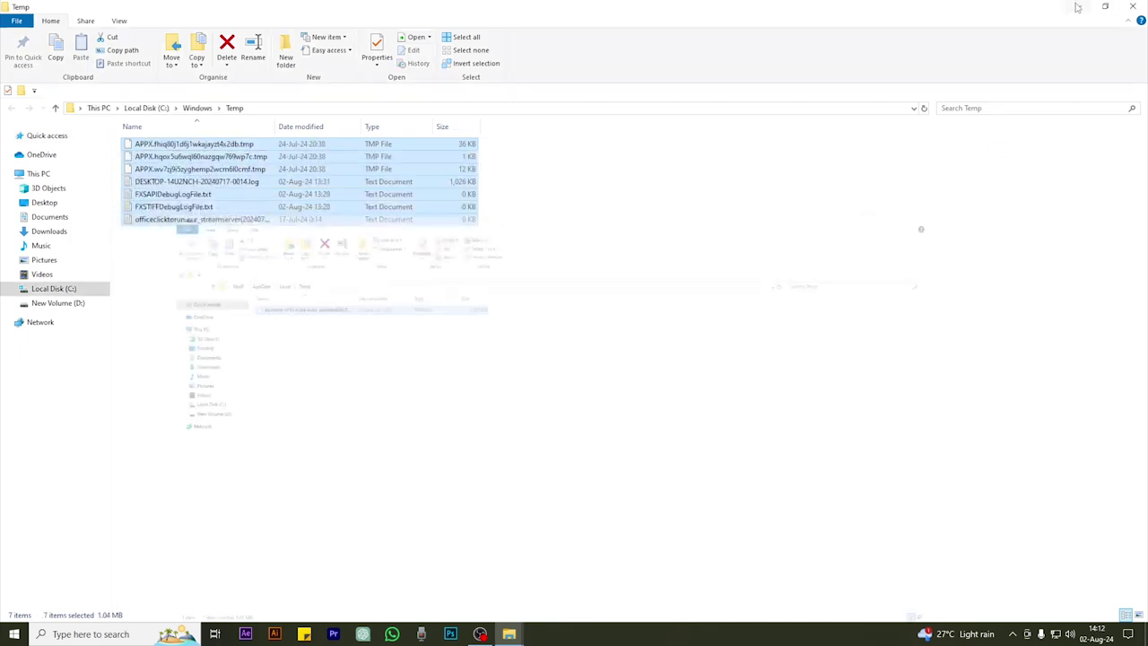
click(1078, 6)
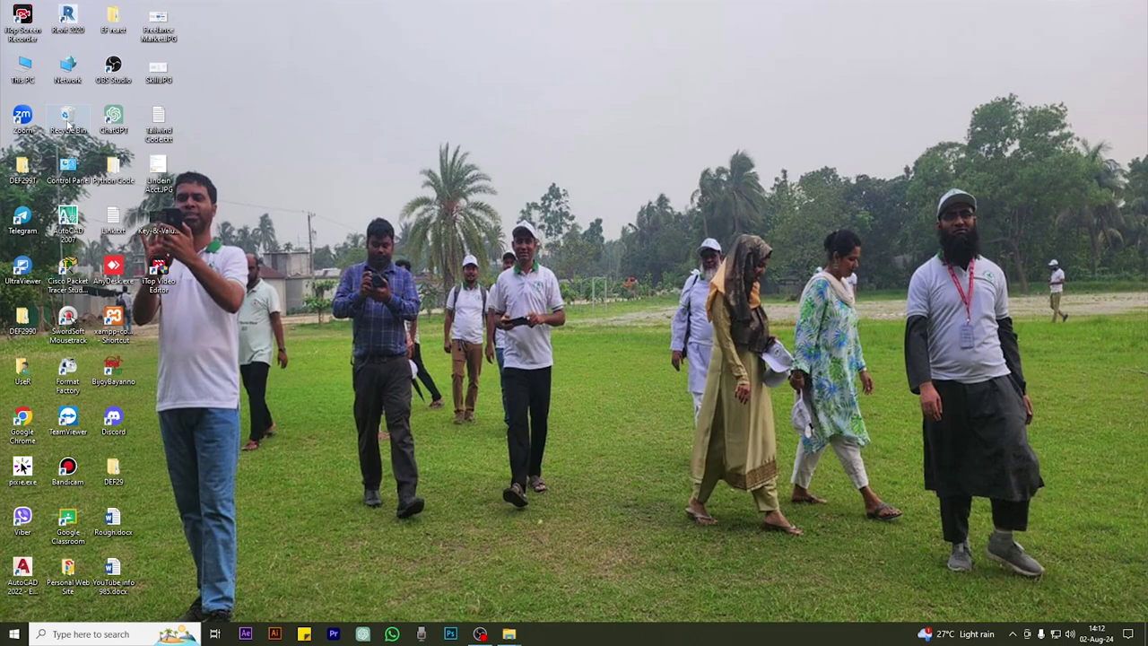
Open the Recycle Bin, permanently delete everything in it, and close its window.
right_click(67, 122)
click(83, 128)
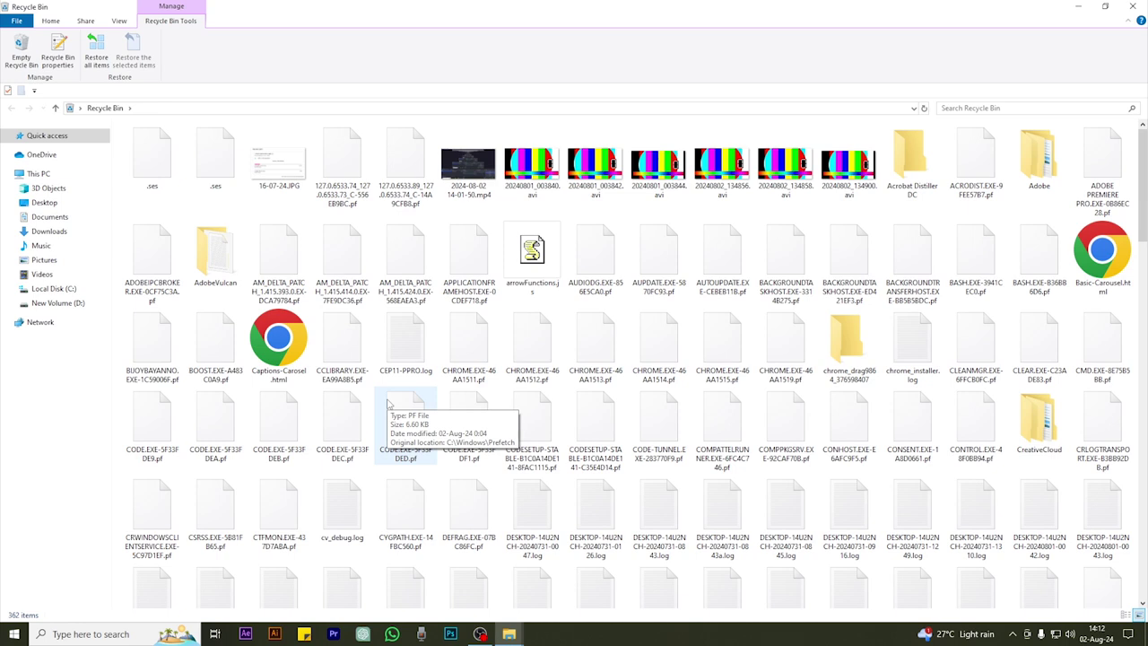
key(ctrl+a)
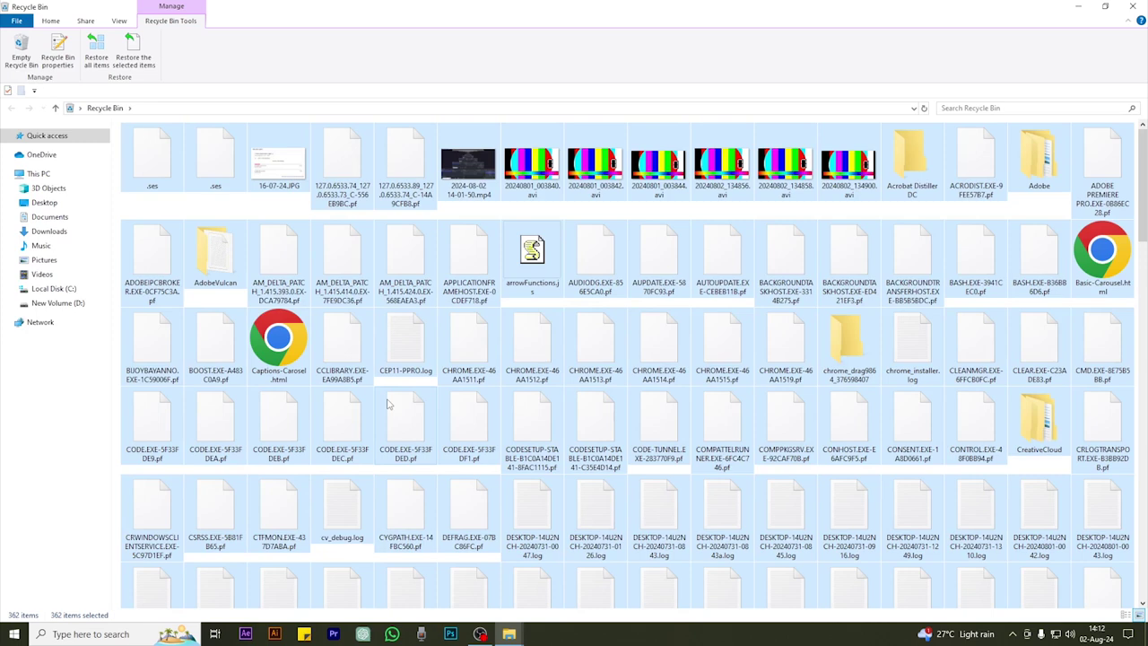
key(Delete)
key(Return)
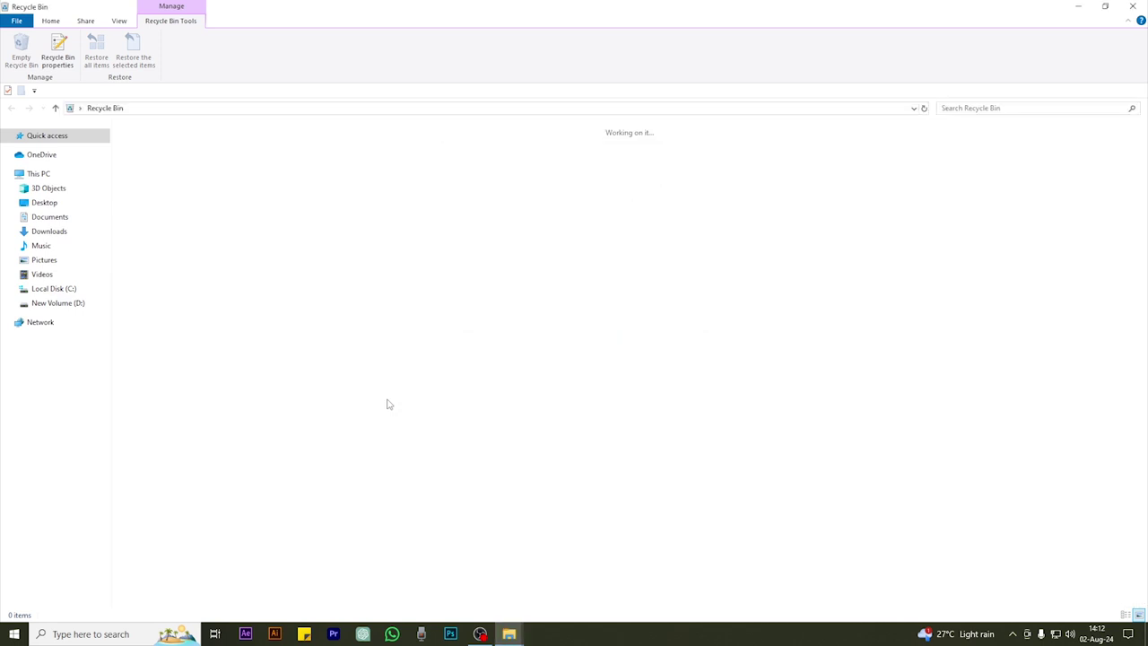
click(1132, 6)
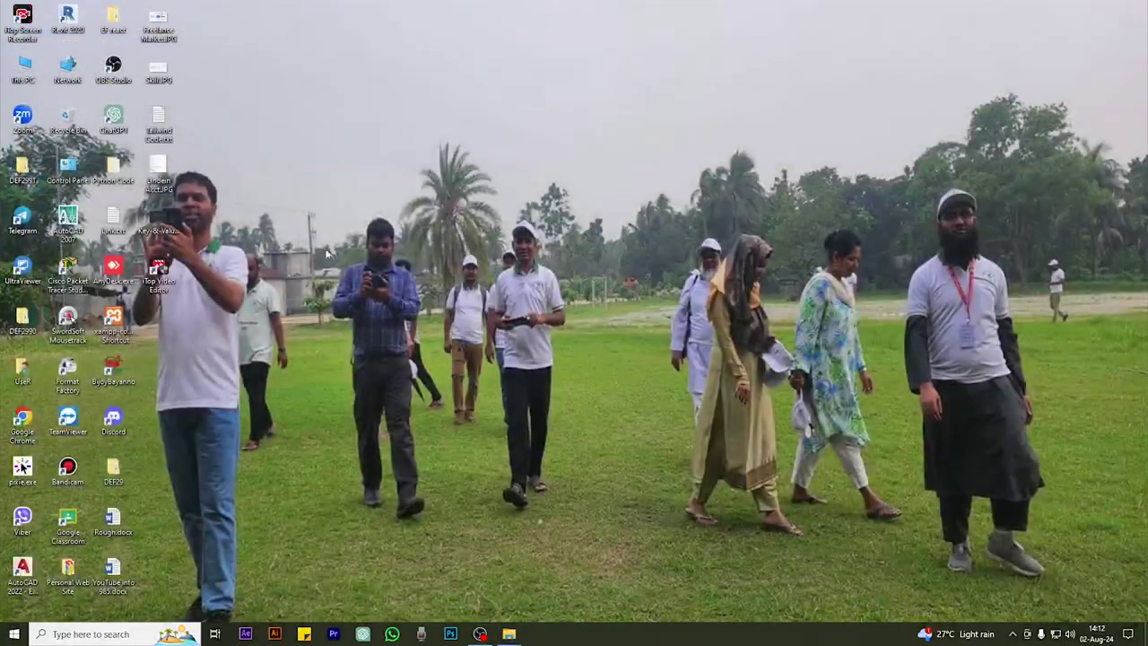
Refresh the desktop twice.
right_click(302, 215)
click(330, 244)
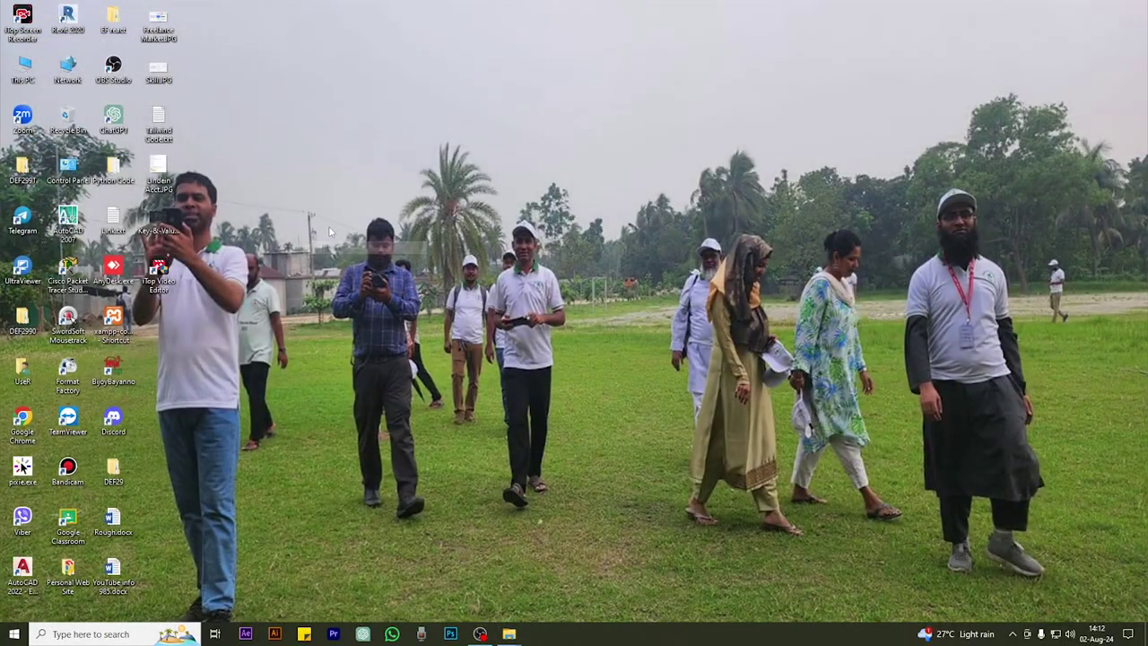
right_click(327, 193)
click(340, 231)
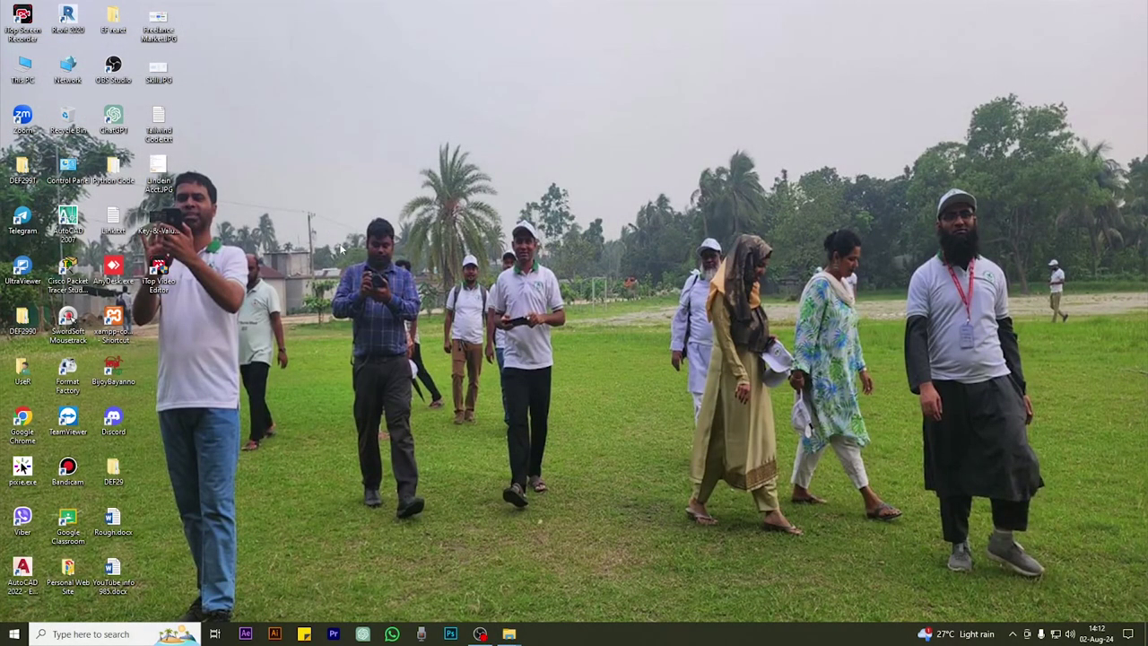
Search for "disk", open Disk Clean-up, and scan drive C: for files that can be removed.
click(96, 634)
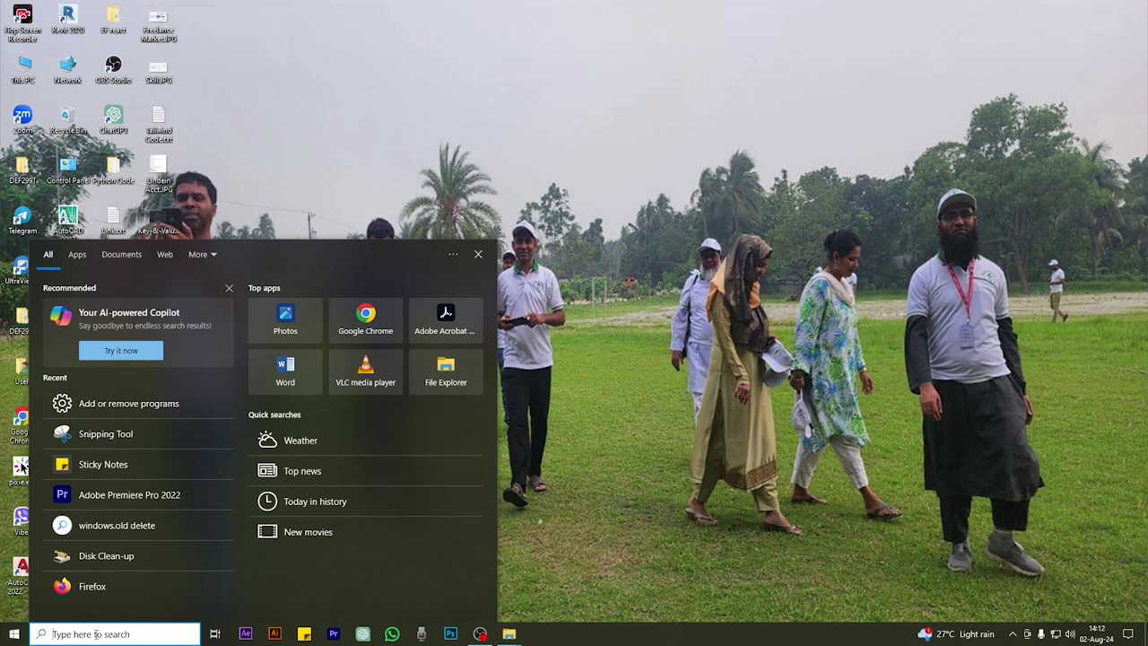
text(disk)
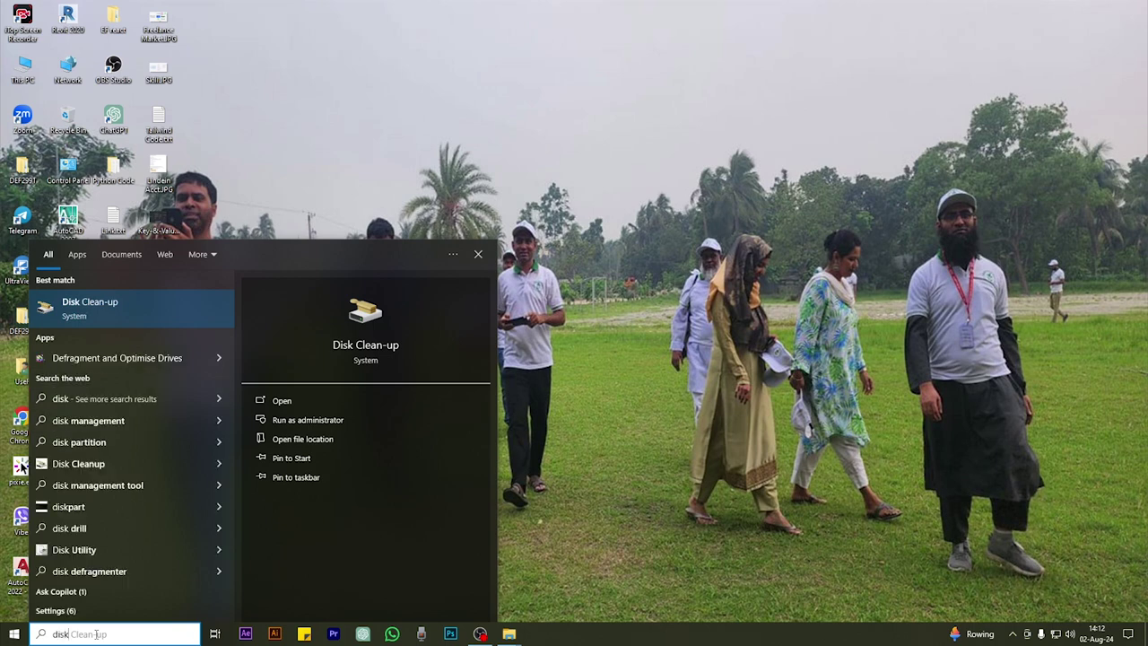
click(108, 307)
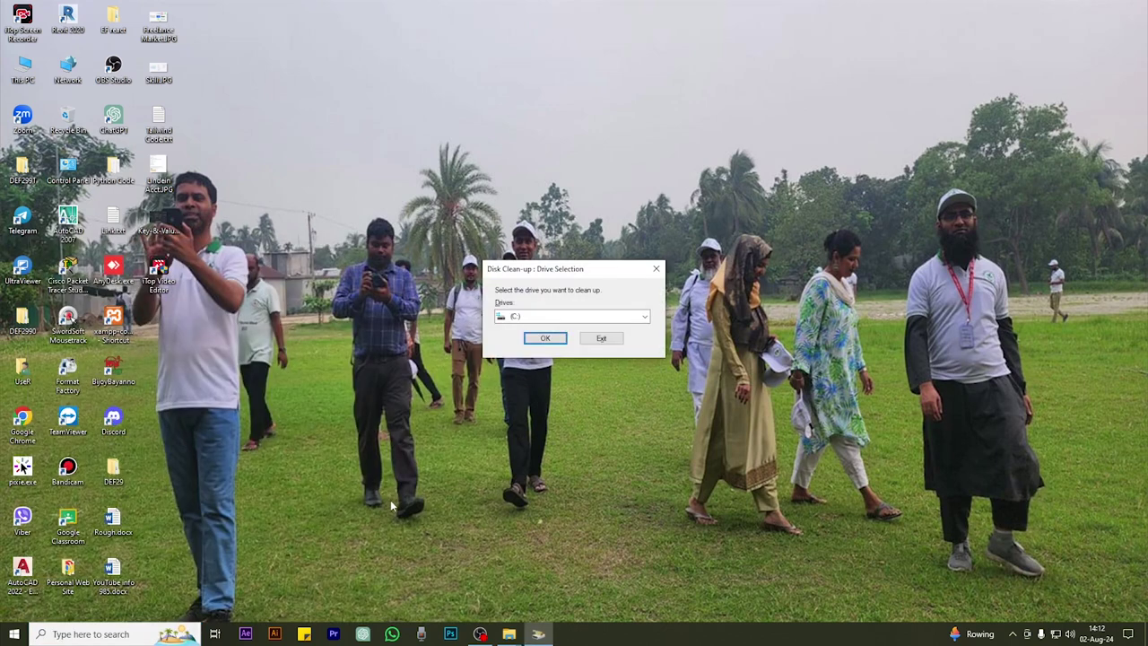
click(542, 339)
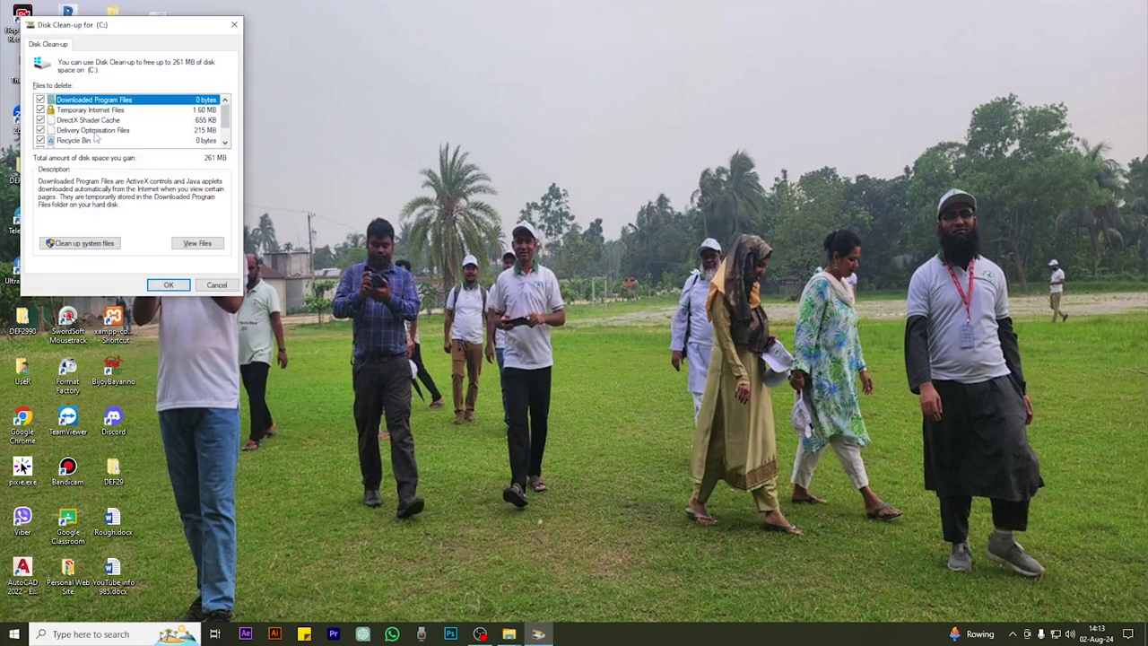
scroll(224, 119, down, 2)
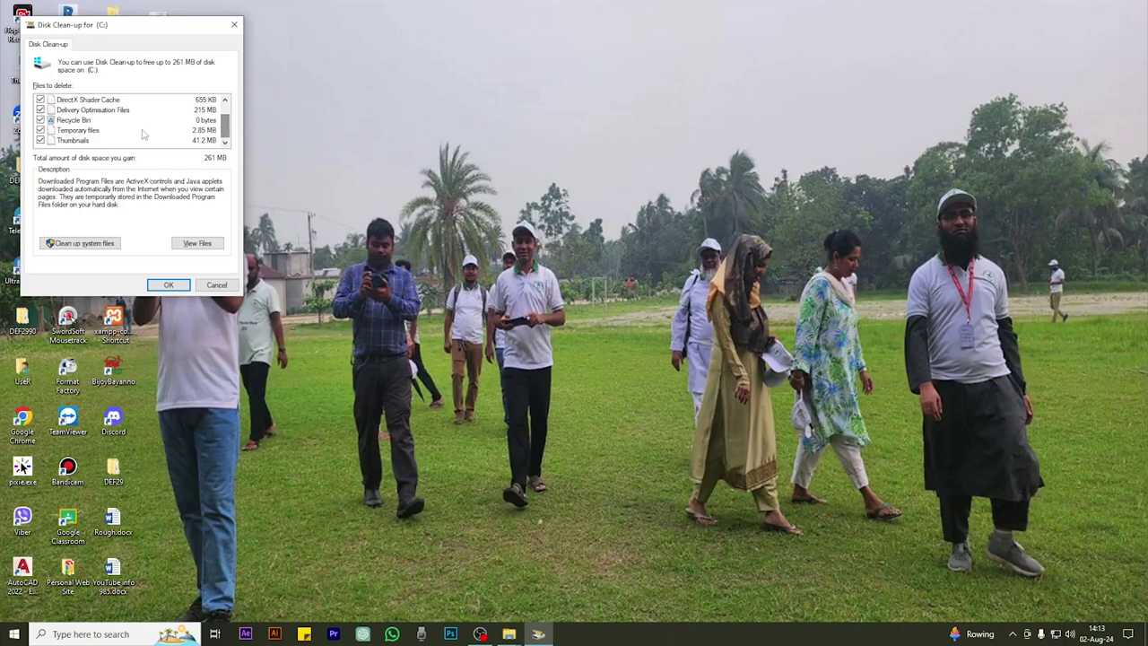
scroll(112, 131, up, 2)
click(39, 100)
click(40, 109)
click(40, 131)
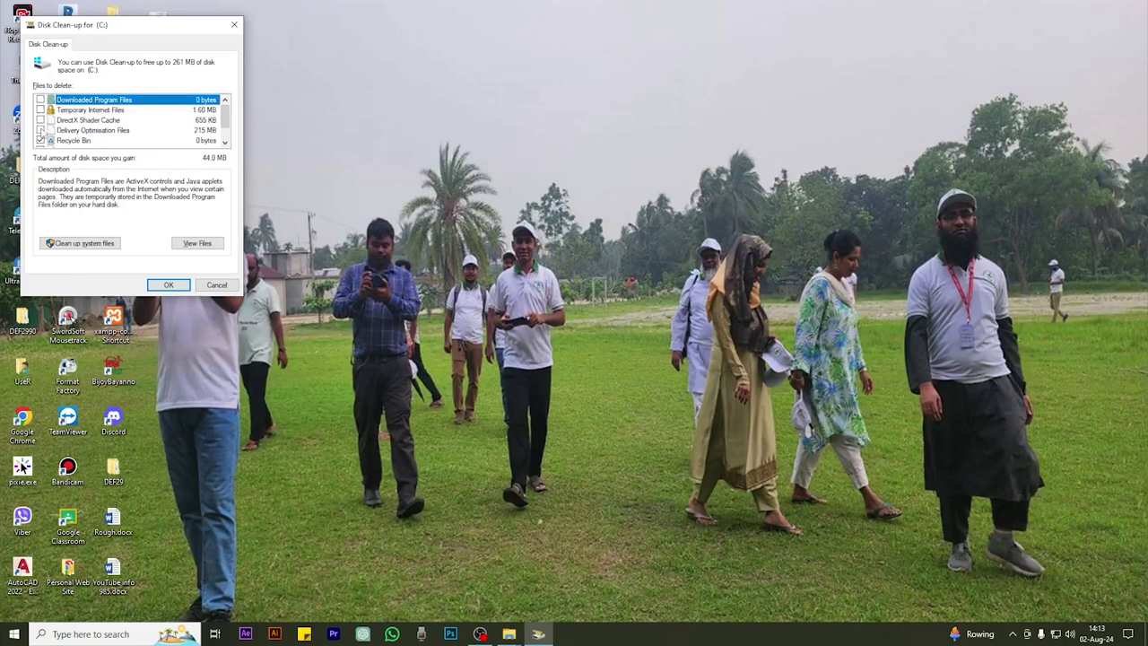
click(39, 141)
click(39, 131)
click(39, 120)
click(39, 109)
Run the clean-up of drive C: with all the ticked file categories and agree to permanently delete the files.
scroll(112, 144, down, 1)
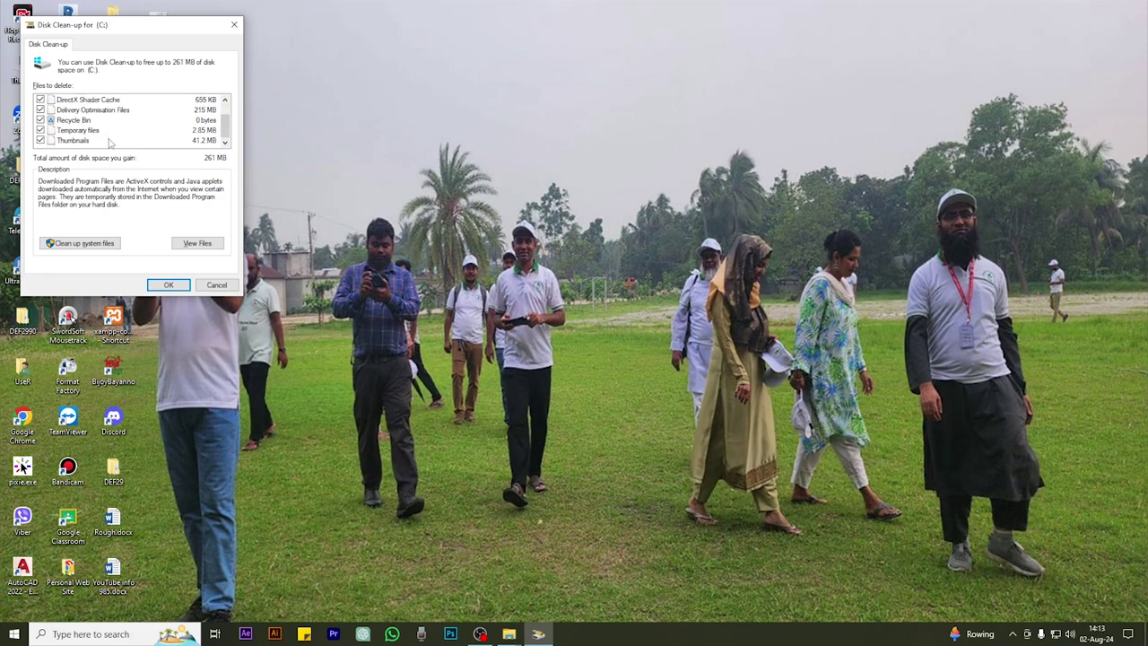
click(167, 284)
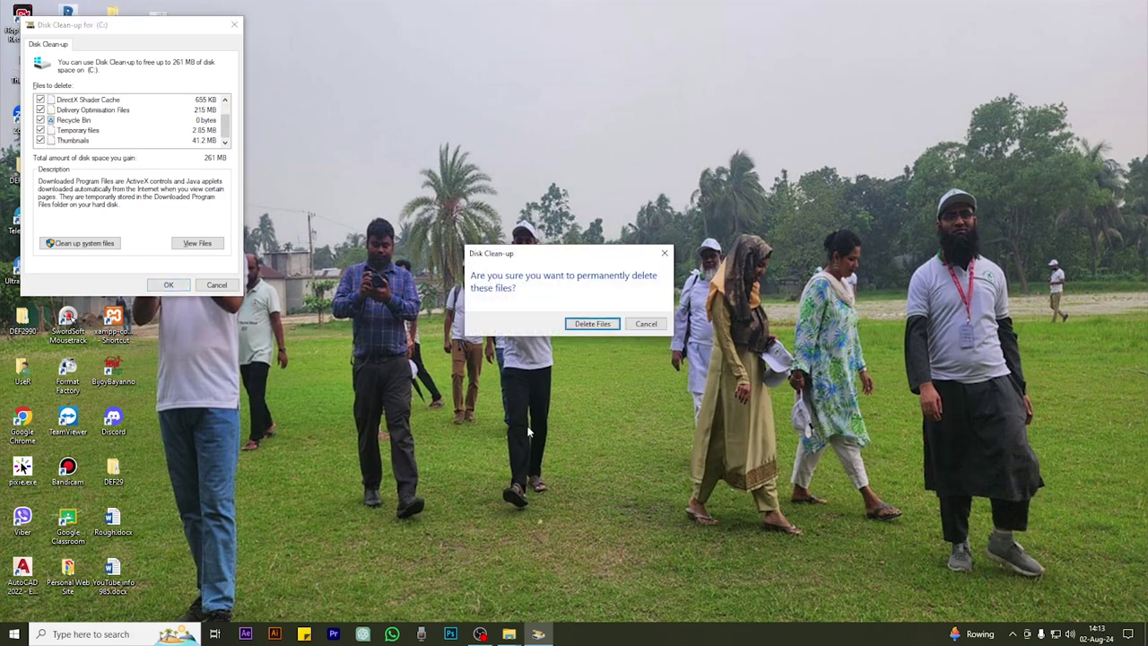
click(591, 324)
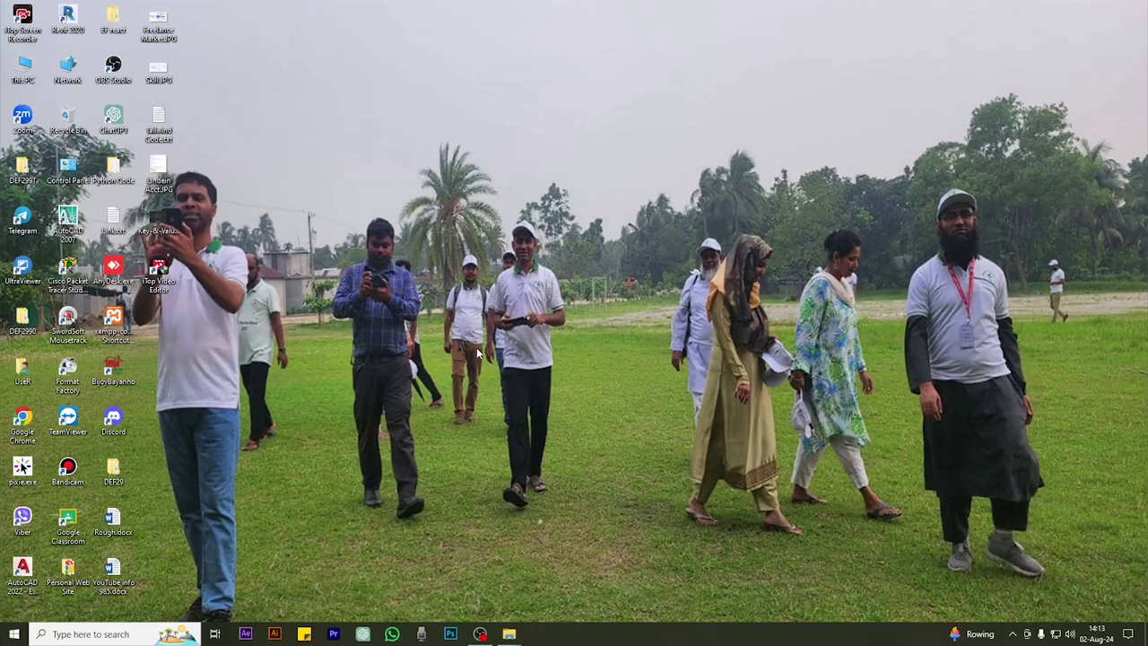
Refresh the desktop three times.
right_click(395, 118)
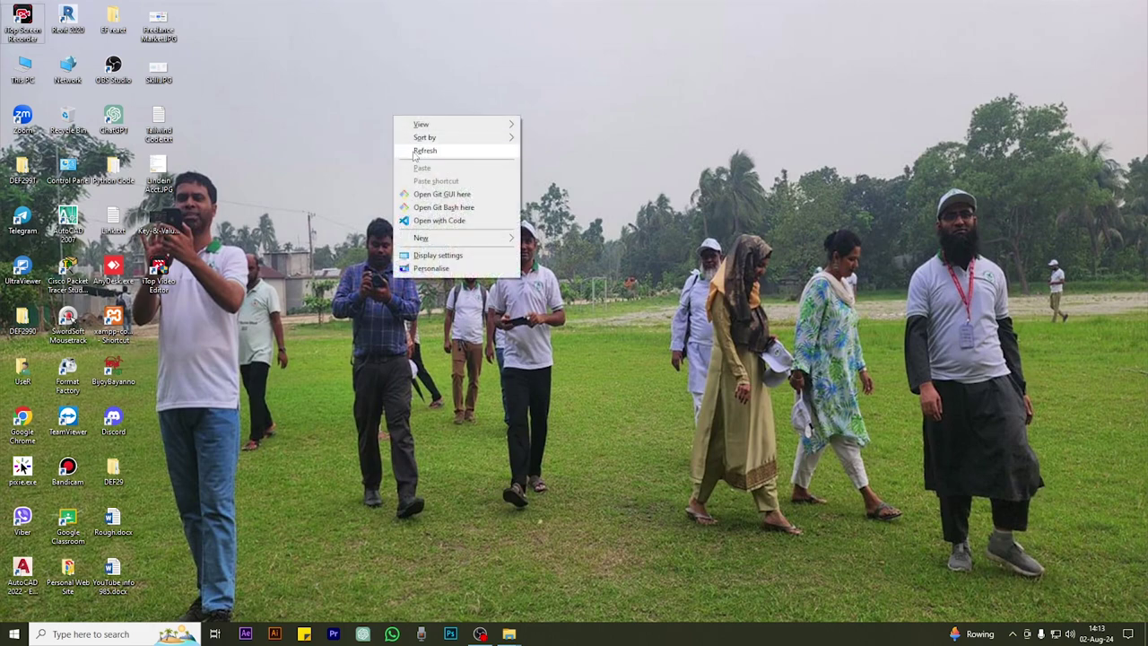
click(413, 152)
right_click(403, 130)
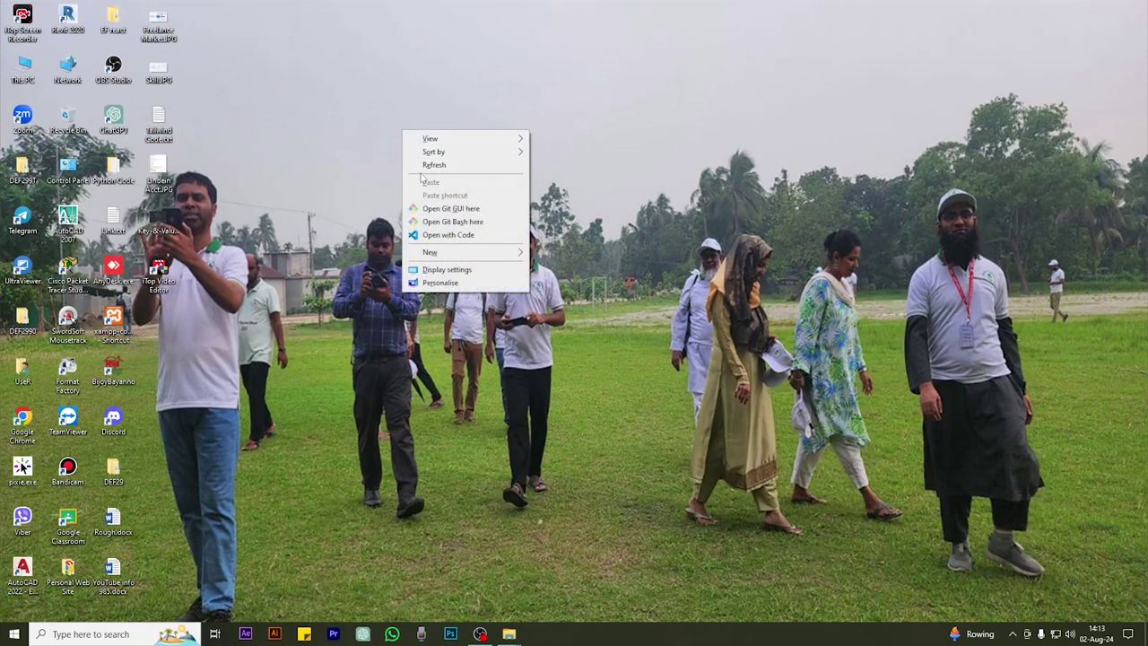
click(422, 166)
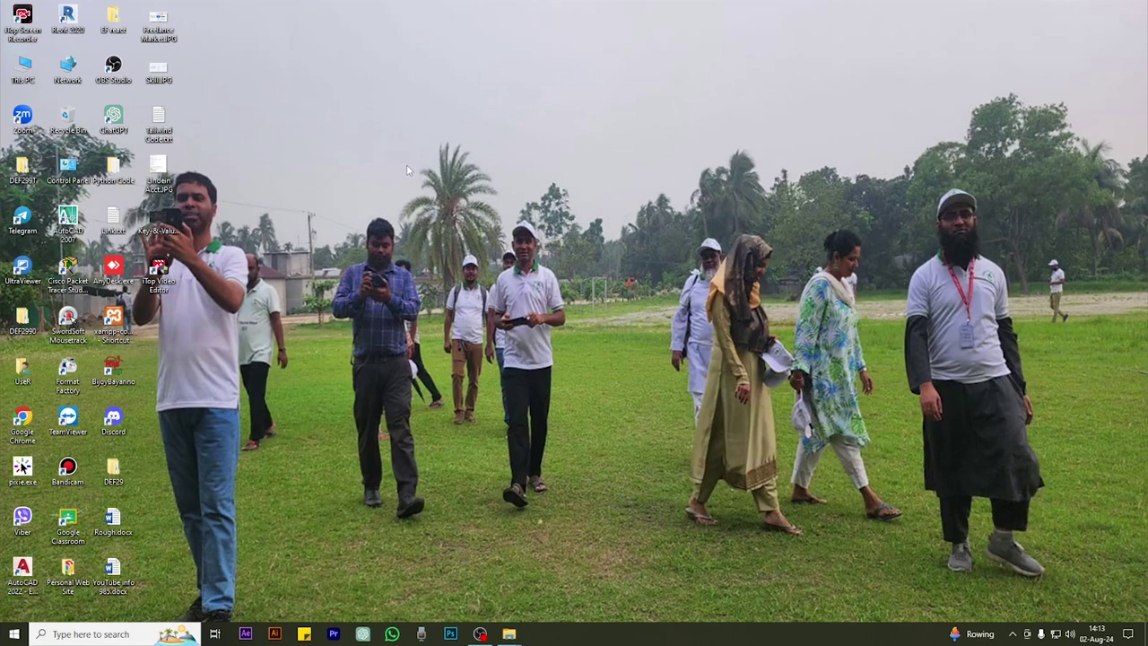
right_click(407, 165)
click(427, 200)
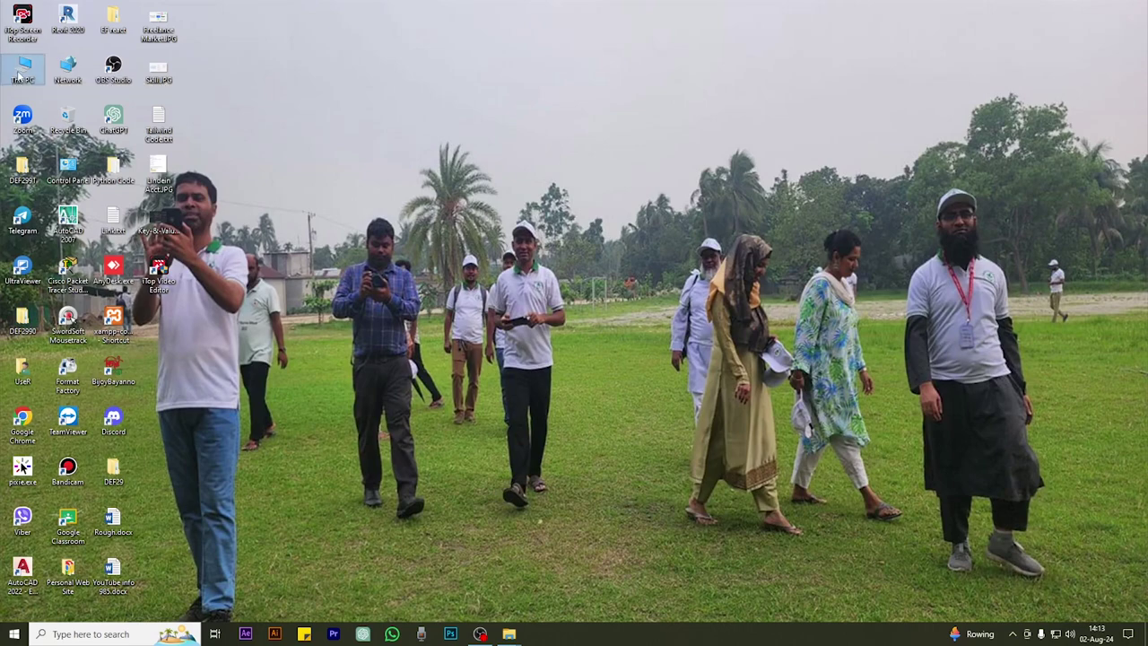
Open This PC and bring up the maintenance tools in the properties of Local Disk (C:).
right_click(18, 79)
click(56, 83)
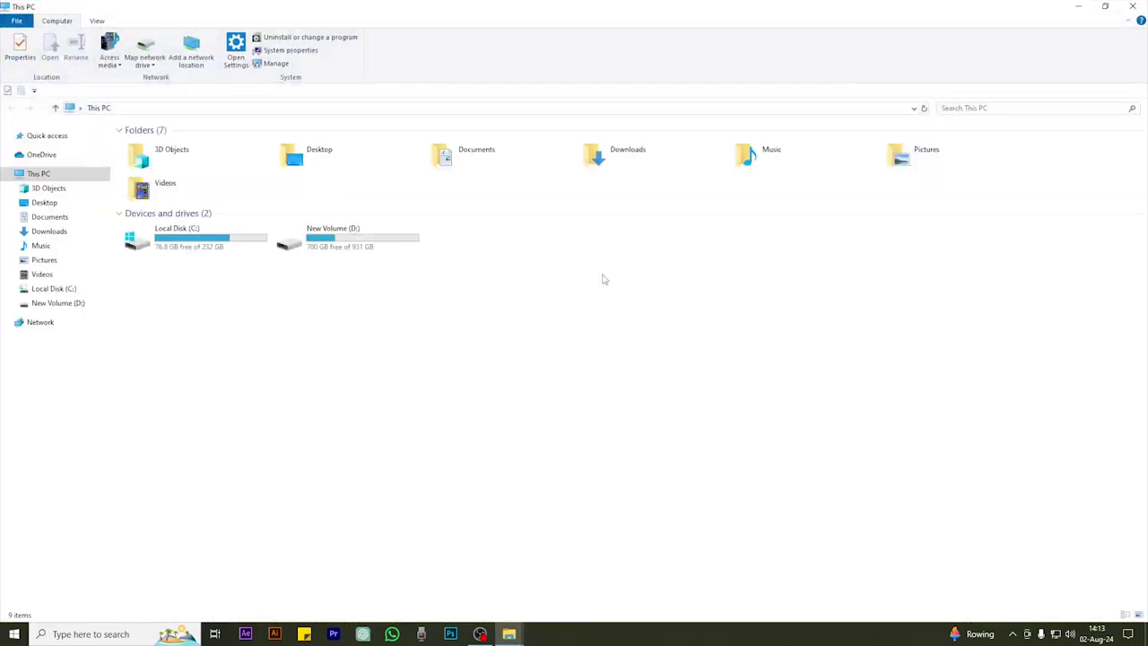
right_click(179, 236)
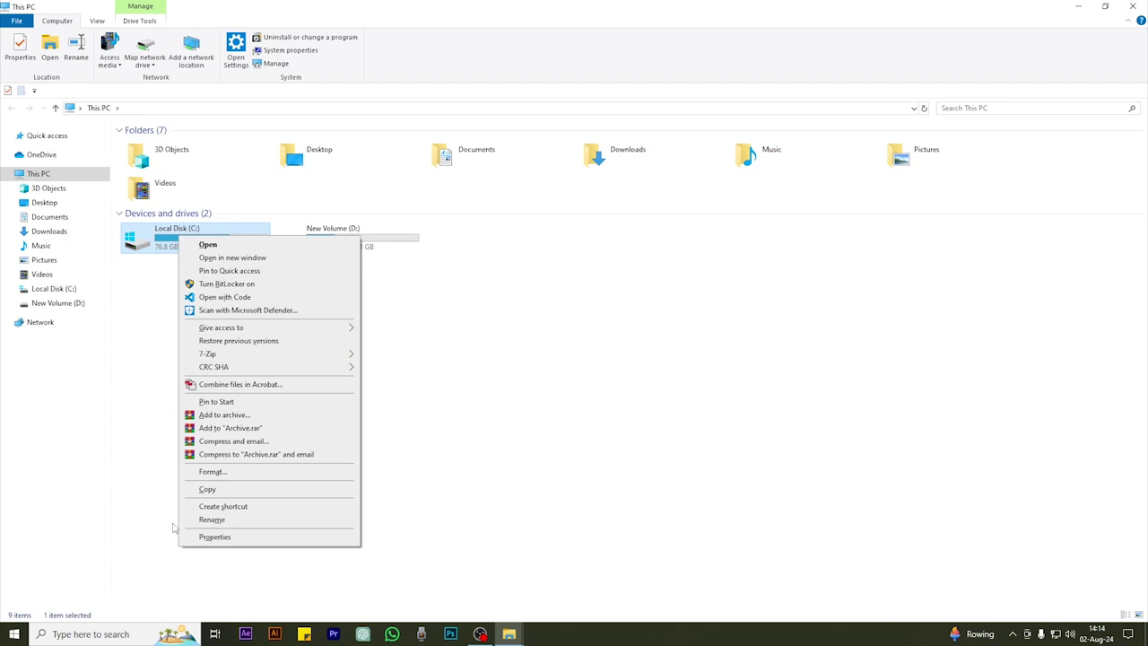
click(215, 537)
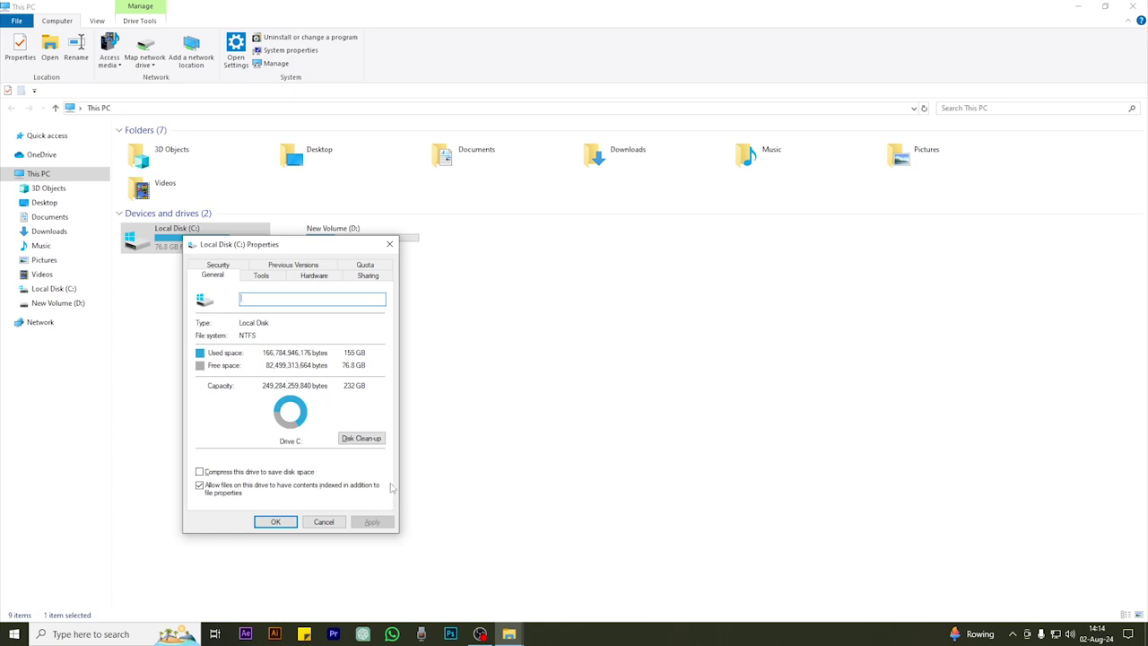
click(261, 277)
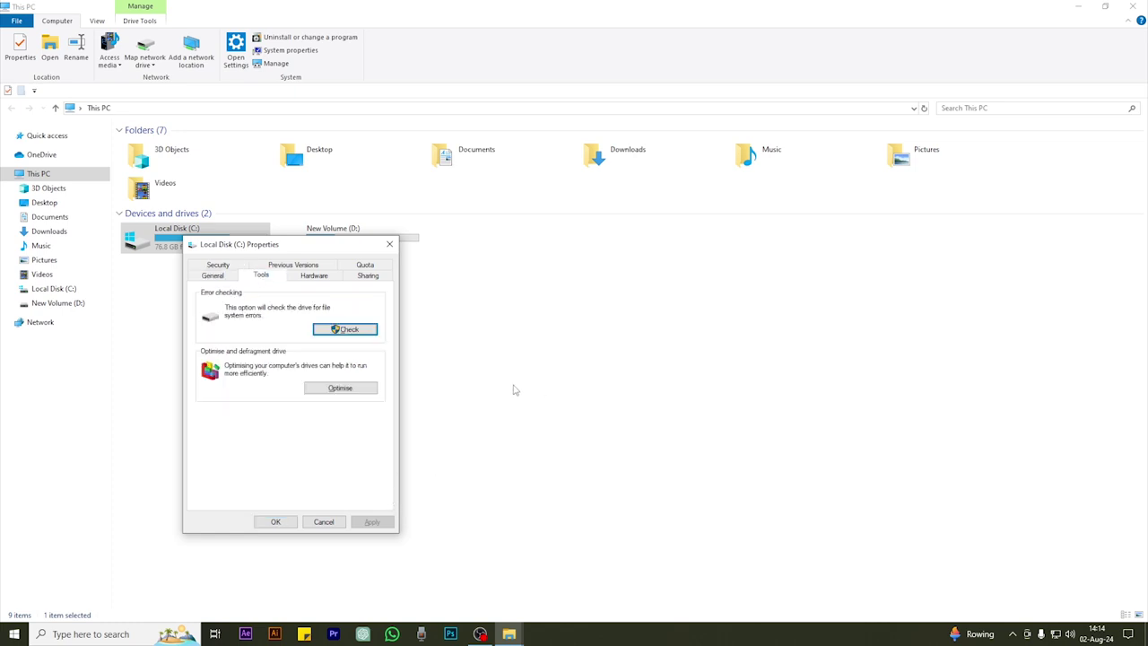
Scan drive C: for file system errors and close the error-checking report.
click(349, 330)
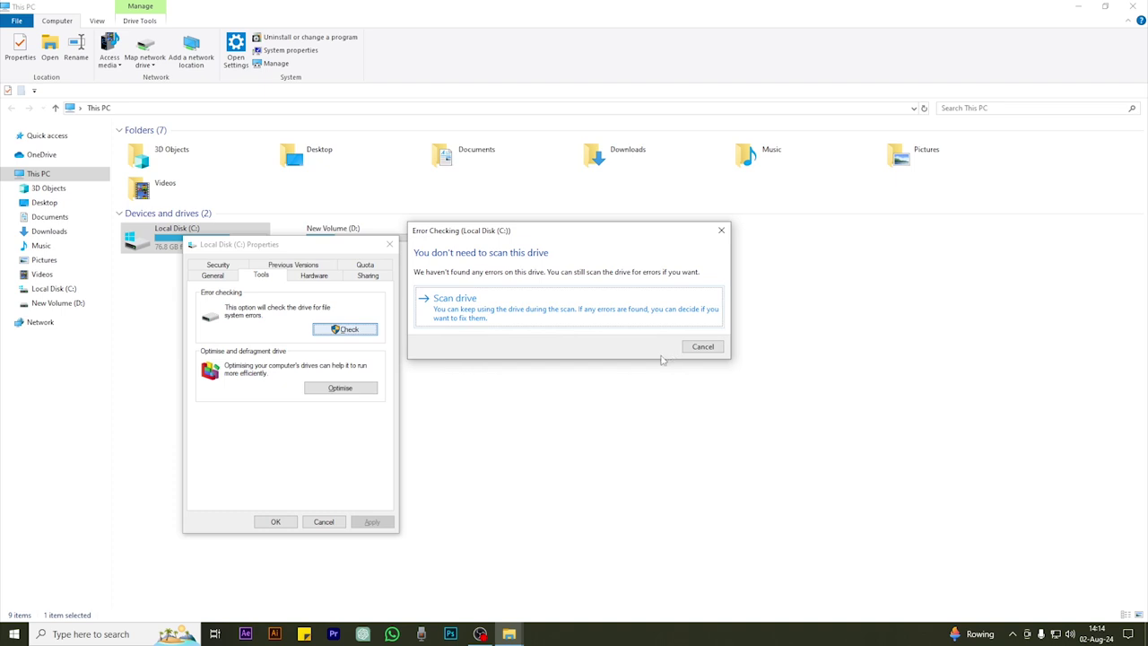
click(478, 314)
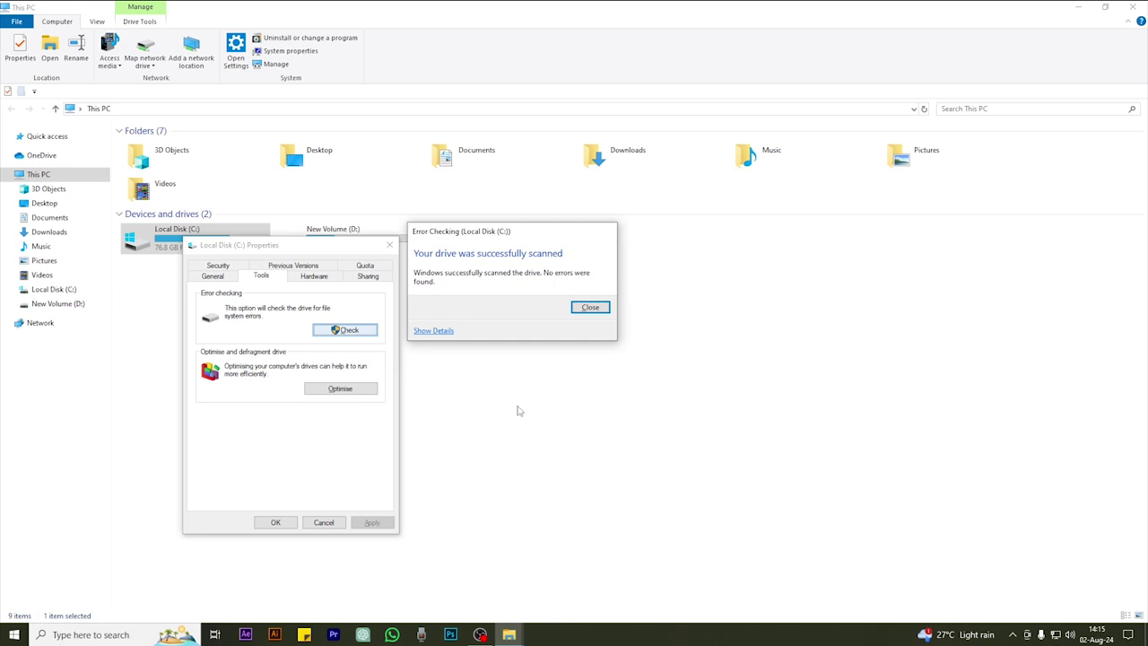
click(589, 309)
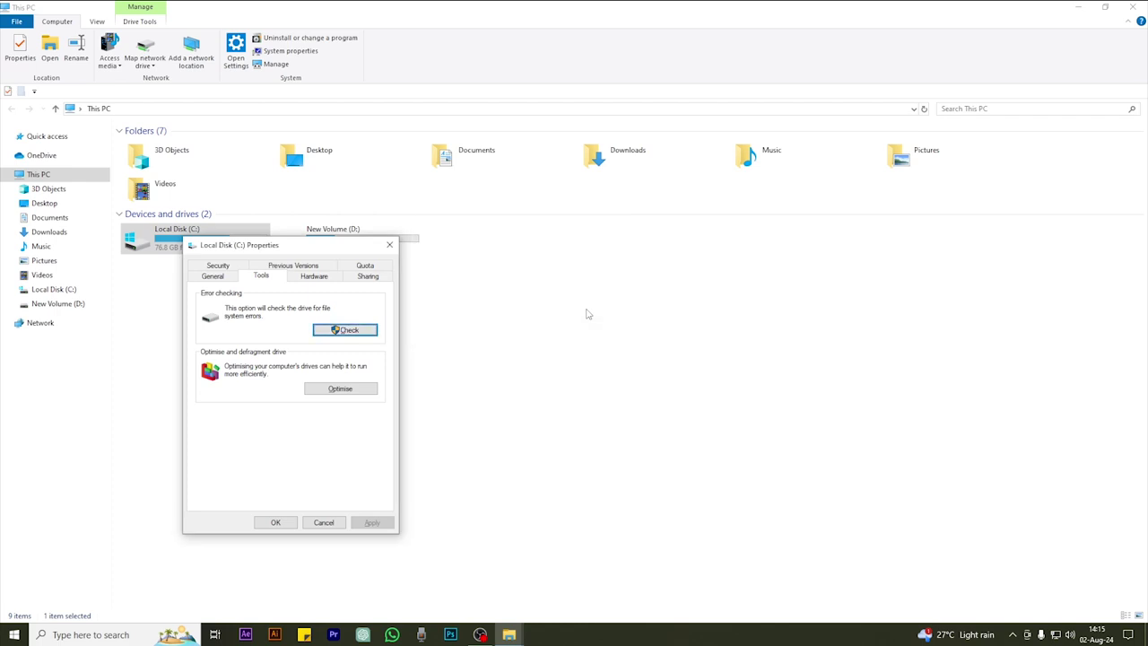
Optimise drive C: with Optimise Drives, then close the tool and accept the drive's properties.
click(340, 389)
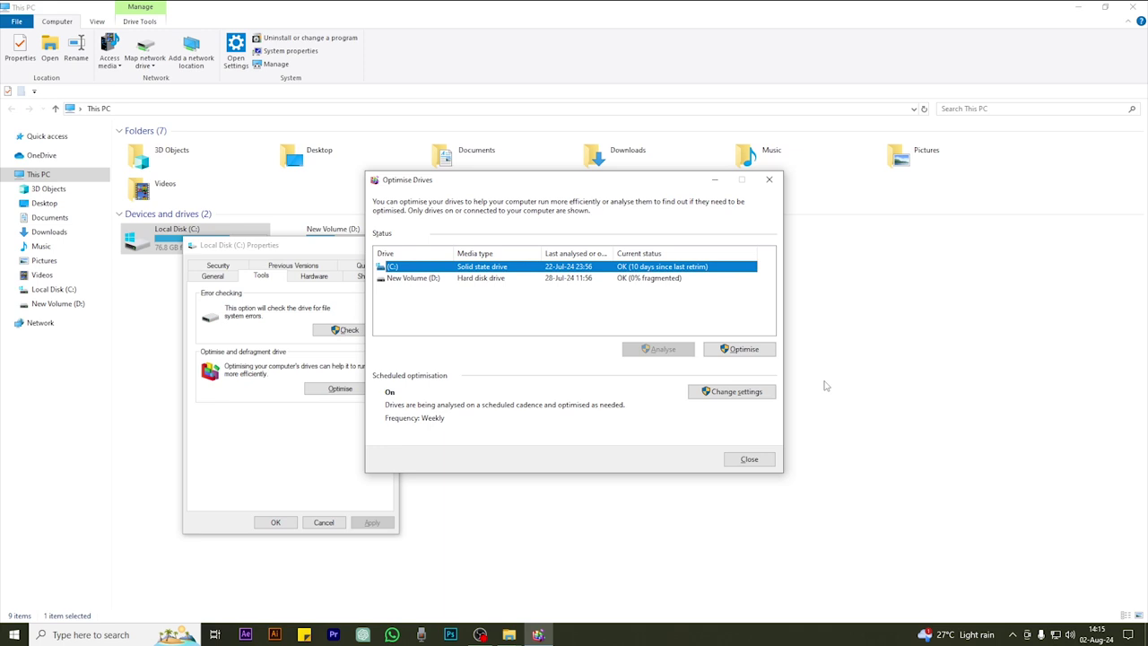
click(743, 350)
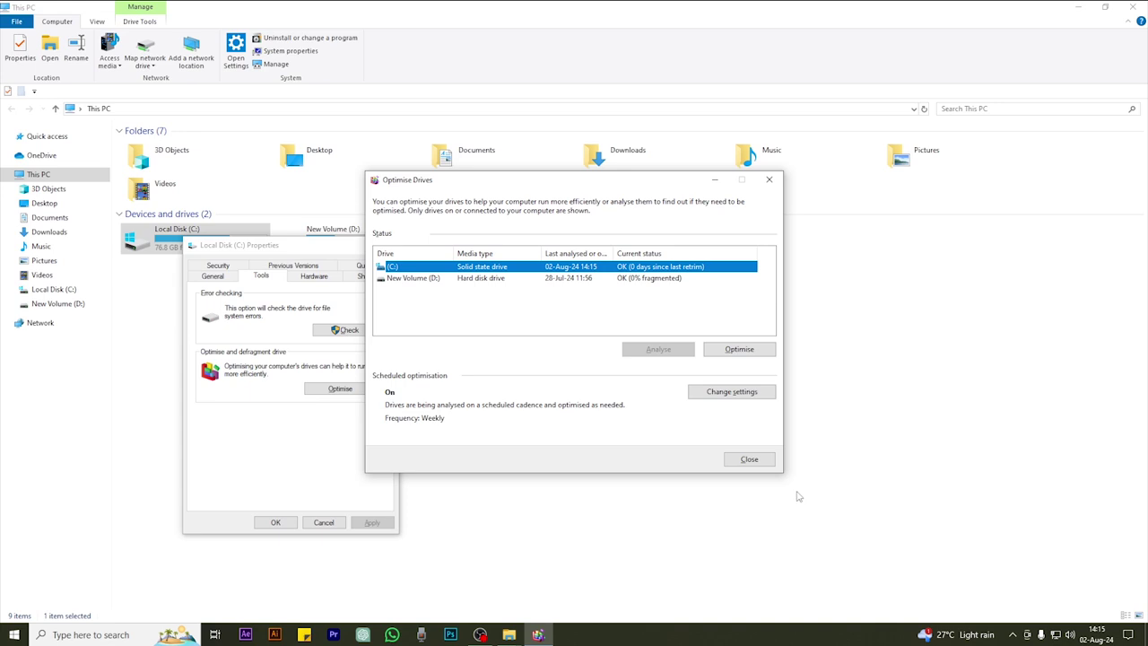
click(763, 462)
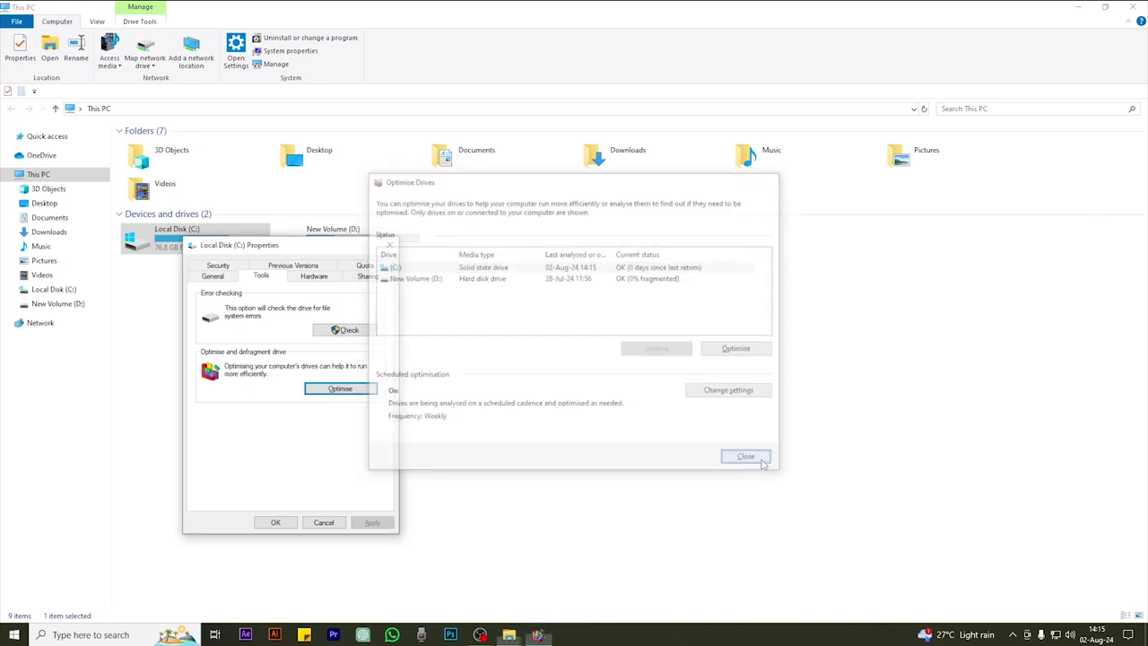
click(277, 522)
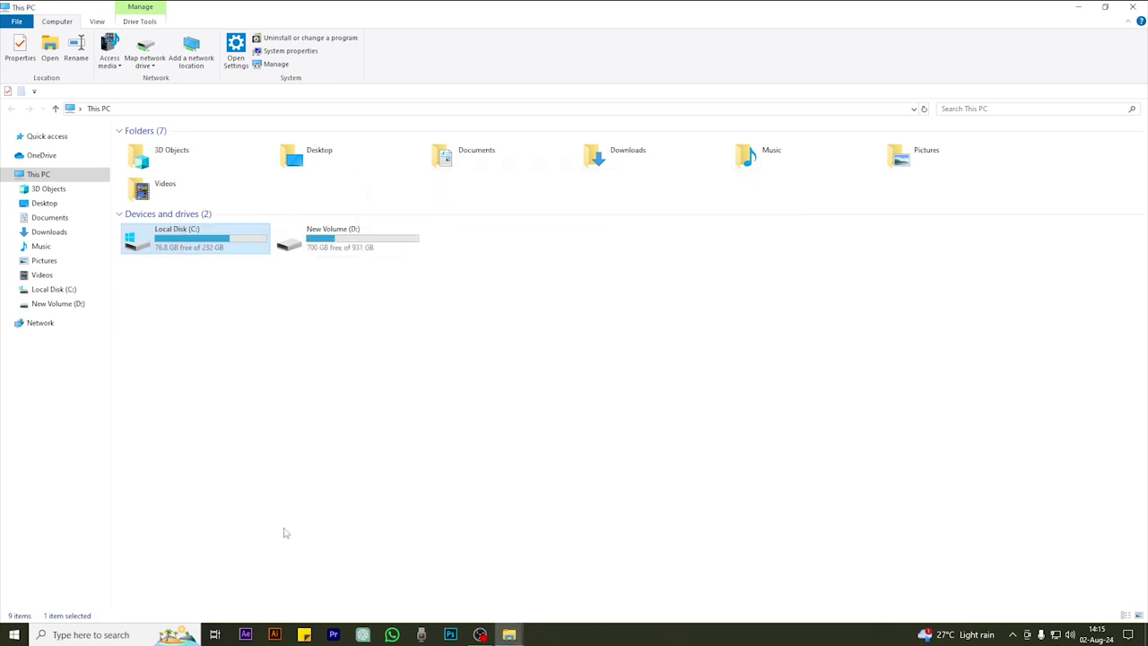